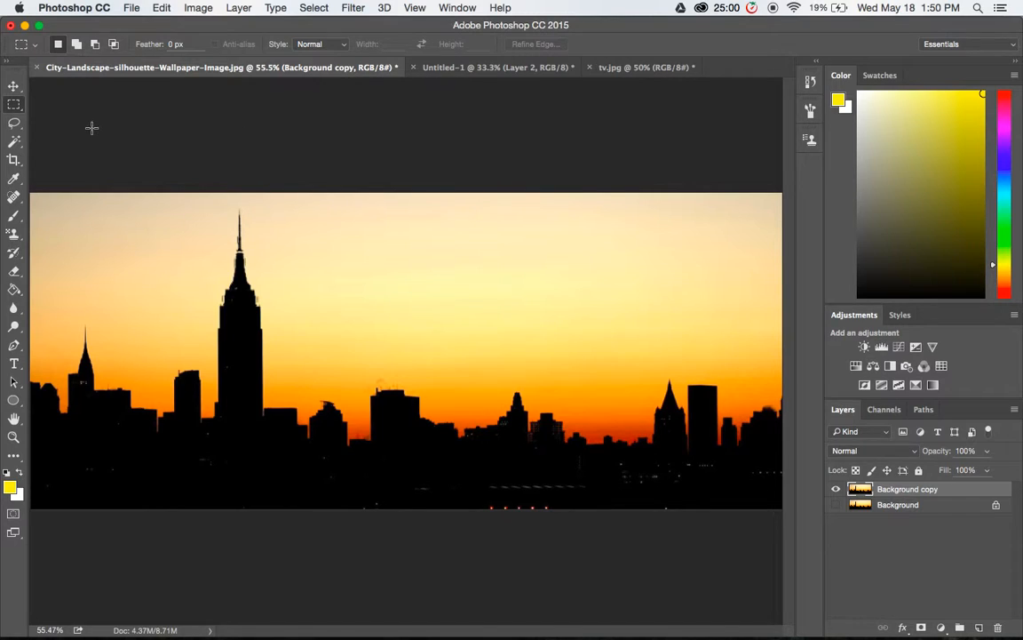
# Step: Select the tallest tower with the Rectangular Marquee tool and shift the selection outline to frame it centrally
pyautogui.click(21, 106)
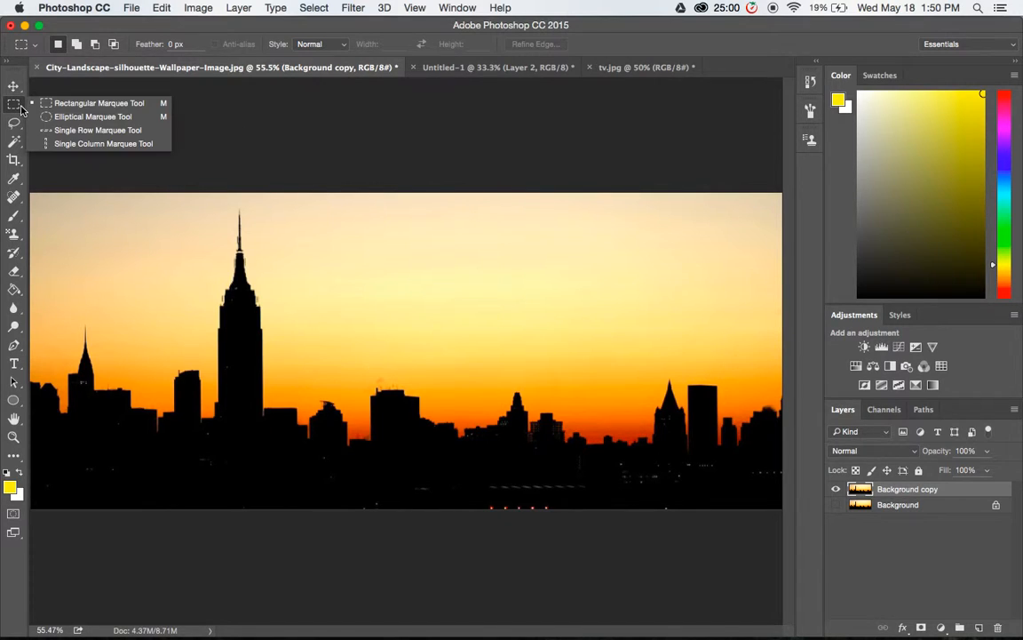
pyautogui.click(68, 104)
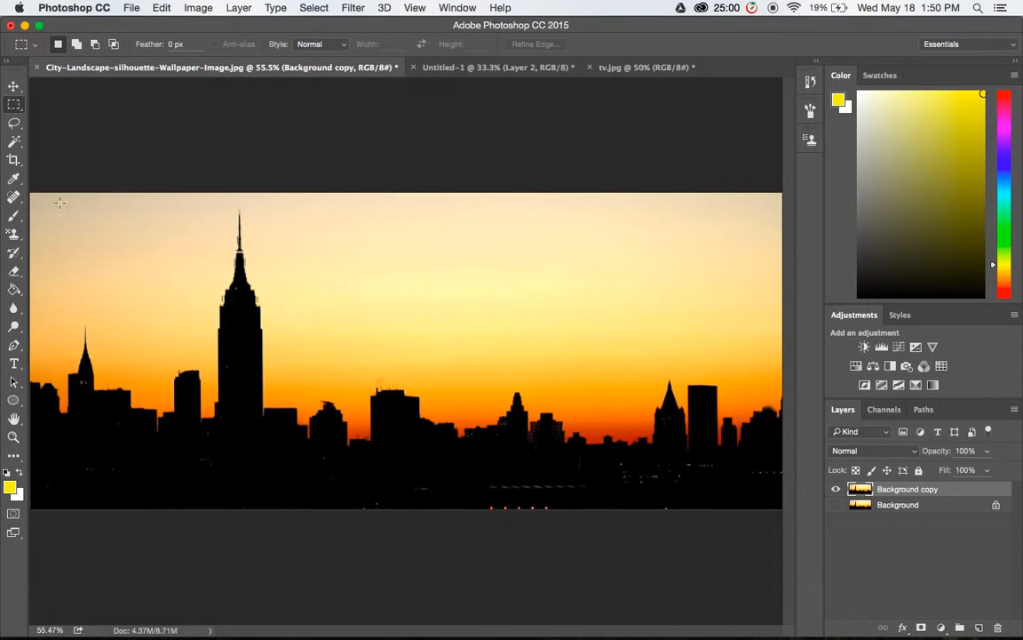
pyautogui.moveTo(183, 206); pyautogui.dragTo(333, 473)
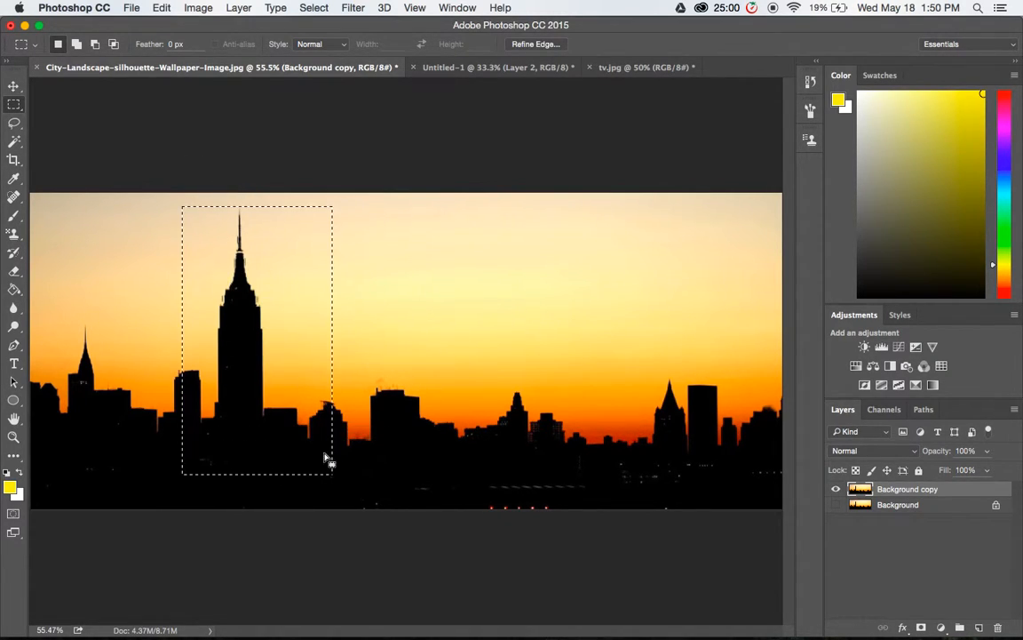
pyautogui.moveTo(283, 382); pyautogui.dragTo(264, 376)
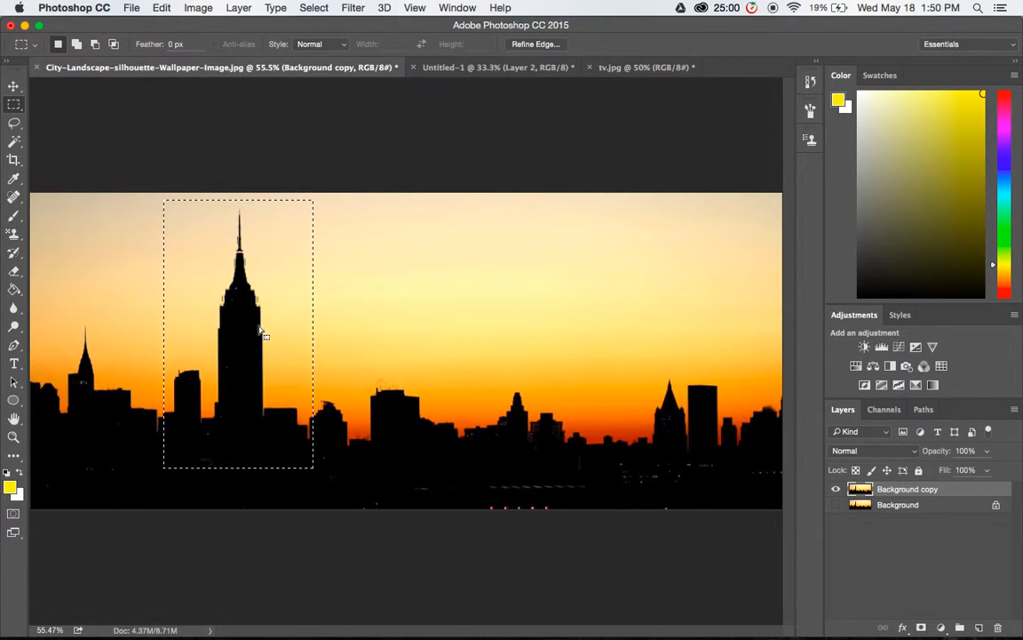
# Step: Crop the image to the tower selection, then undo the crop and clear the selection
pyautogui.click(198, 7)
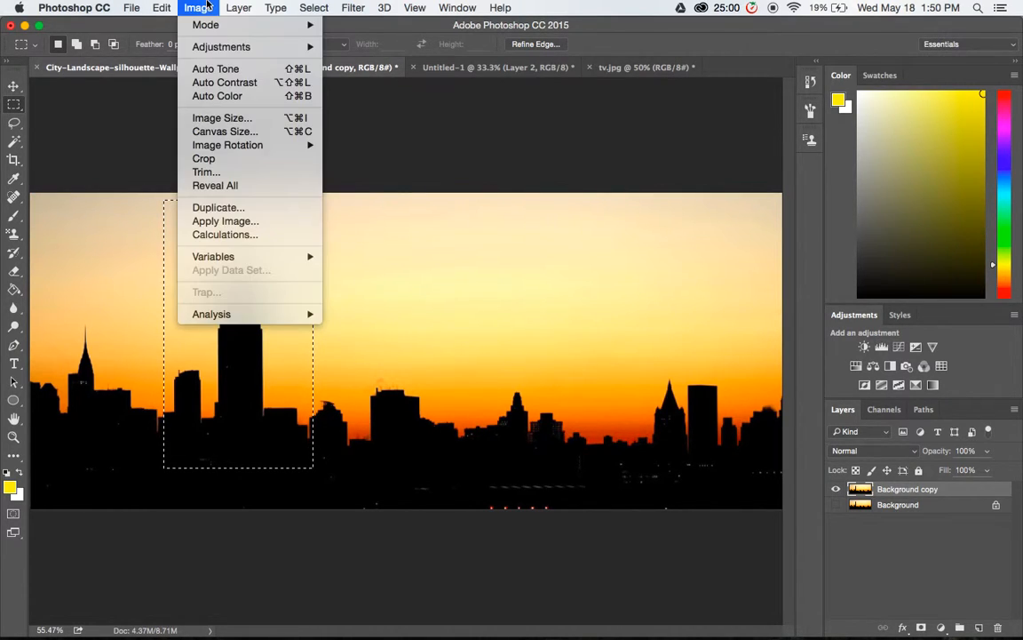
pyautogui.click(203, 158)
pyautogui.press('super+z')
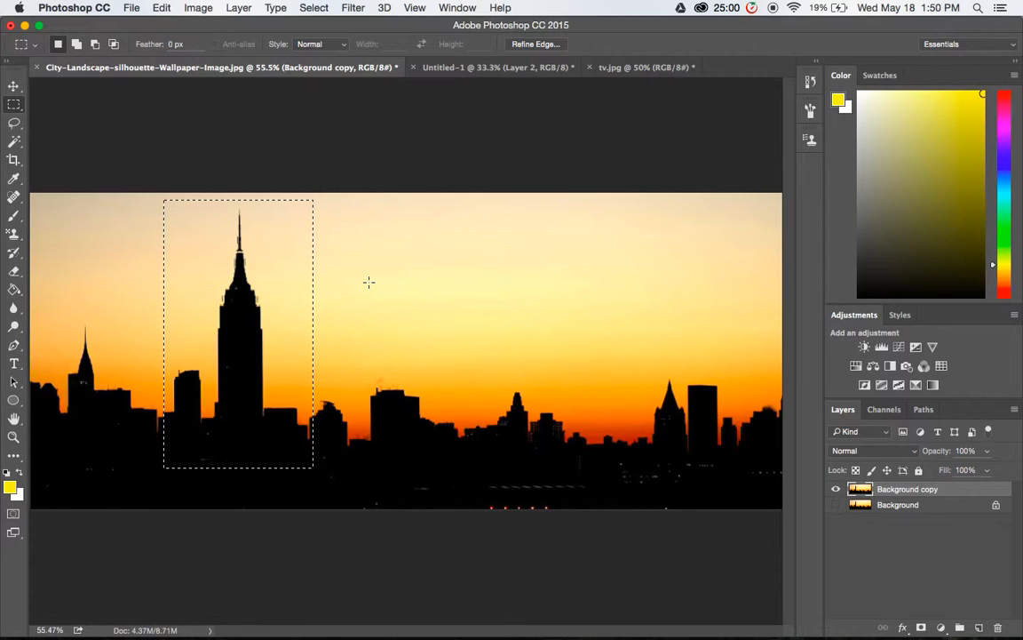
pyautogui.press('super+d')
# Step: Draw a wide rectangular selection over the skyline and add overlapping rectangles along its edges to form a stepped outline
pyautogui.moveTo(176, 210); pyautogui.dragTo(589, 441)
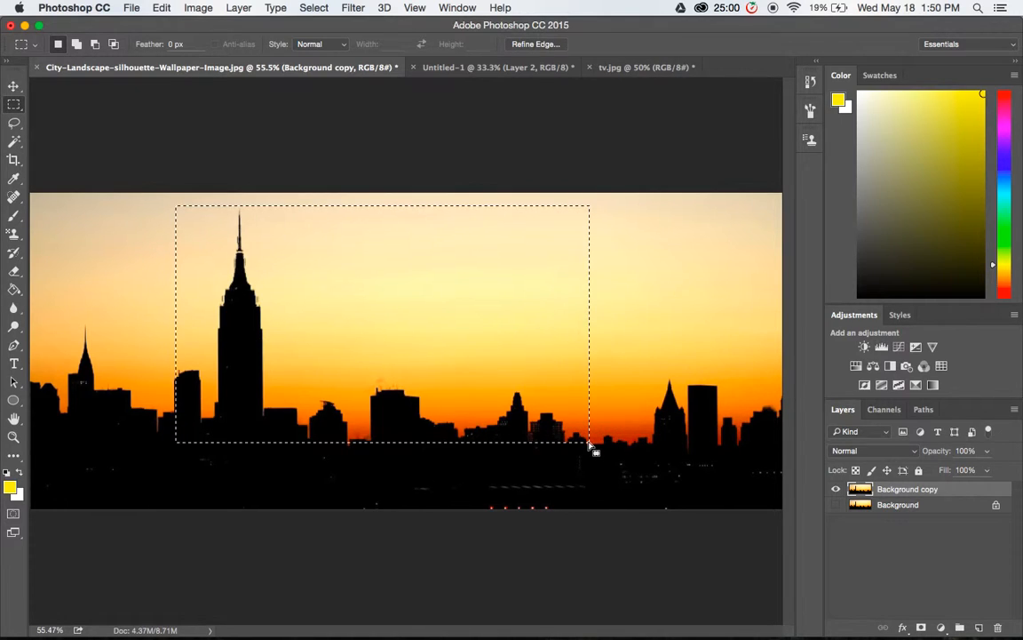
pyautogui.press('shift')
pyautogui.moveTo(666, 372); pyautogui.dragTo(463, 470)
pyautogui.moveTo(146, 400); pyautogui.dragTo(356, 476)
pyautogui.moveTo(176, 349); pyautogui.dragTo(134, 273)
pyautogui.moveTo(533, 304); pyautogui.dragTo(656, 245)
pyautogui.moveTo(738, 277); pyautogui.dragTo(584, 402)
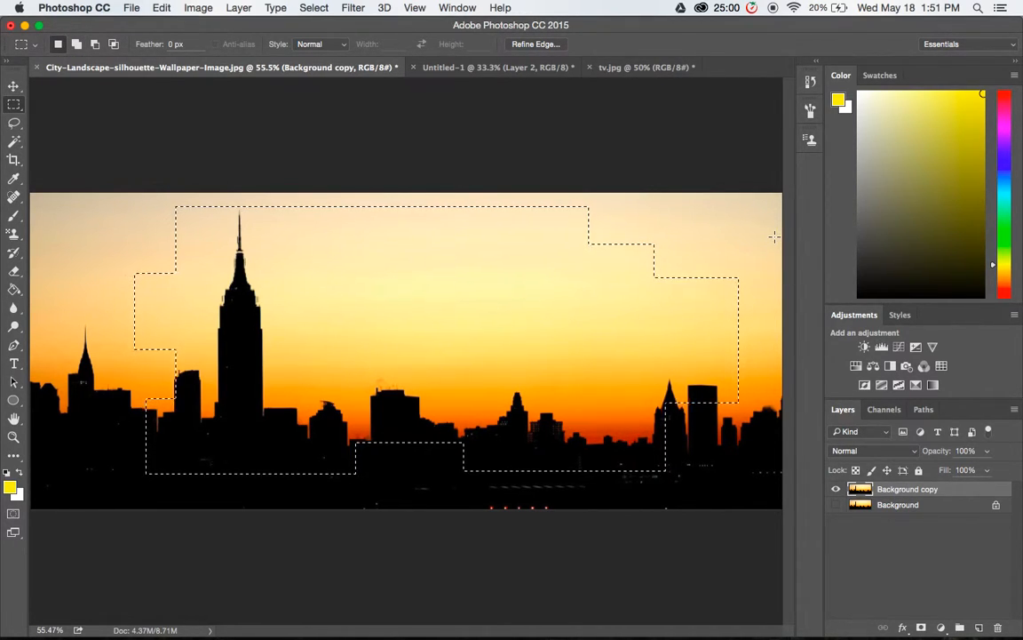
# Step: Reshape the stepped selection by subtracting rectangles from its right and left sides and adding further rectangles over the sky
pyautogui.press('alt')
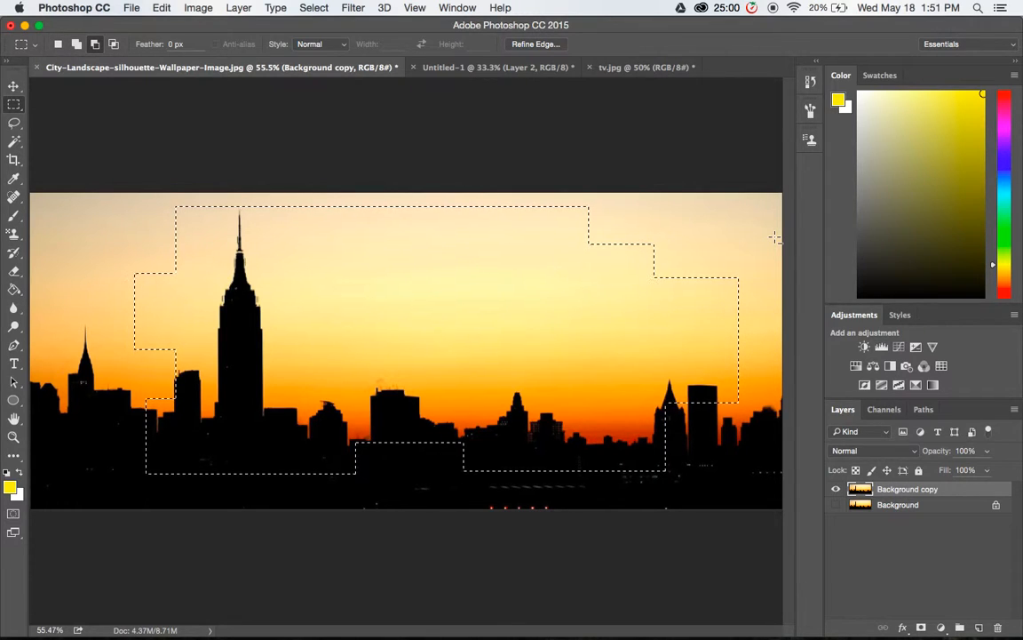
pyautogui.moveTo(775, 238); pyautogui.dragTo(552, 384)
pyautogui.moveTo(708, 318); pyautogui.dragTo(499, 199)
pyautogui.moveTo(543, 247); pyautogui.dragTo(682, 466)
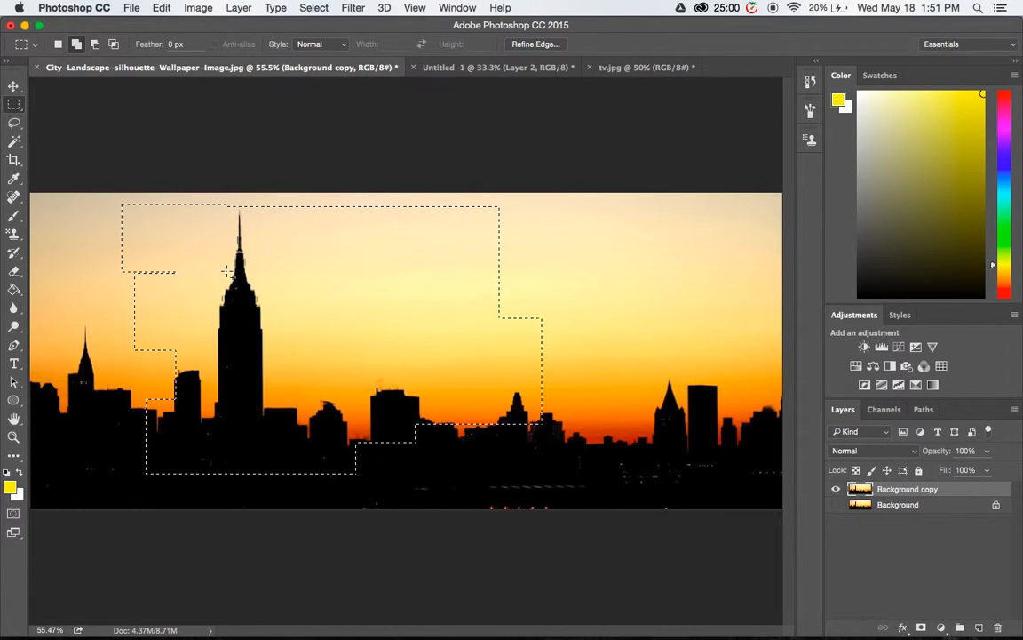
pyautogui.moveTo(475, 376); pyautogui.dragTo(543, 425)
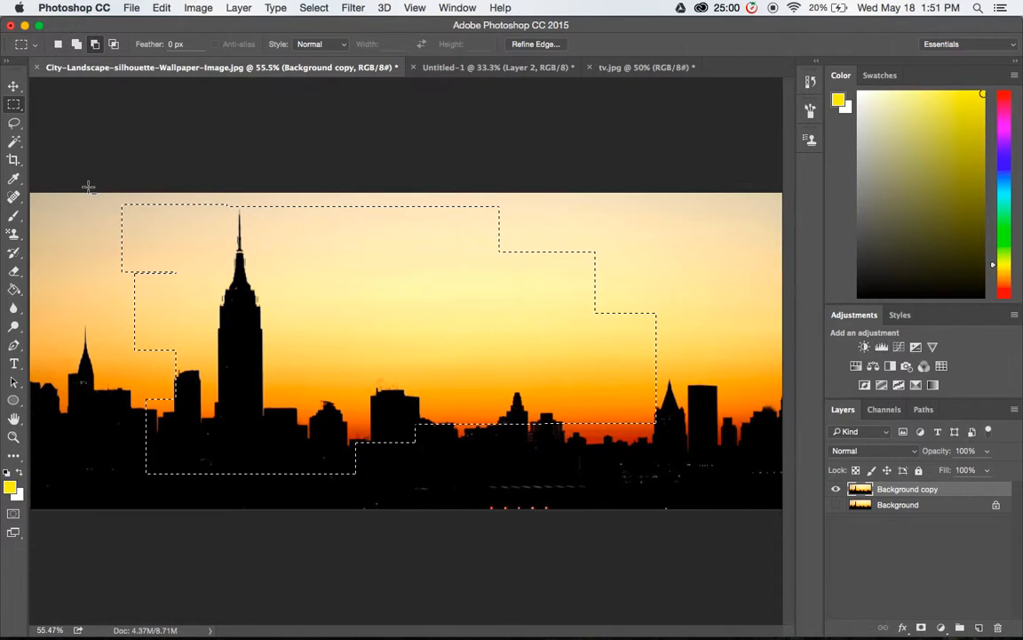
pyautogui.moveTo(90, 207); pyautogui.dragTo(241, 422)
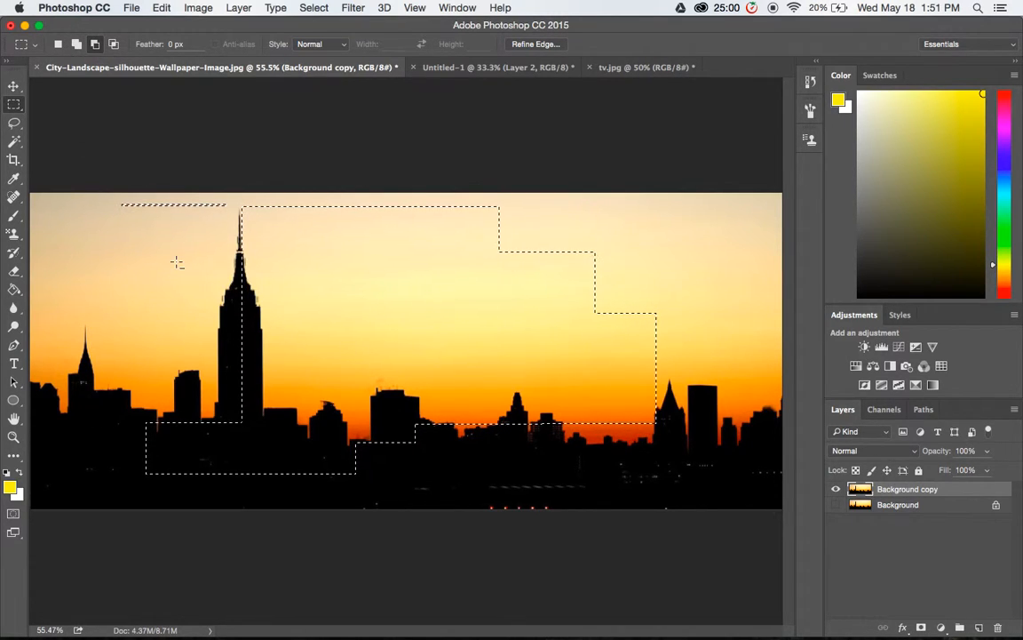
# Step: Replace the selection with a new small rectangle in the sky left of the tallest tower and add a wider rectangle below it
pyautogui.click(57, 44)
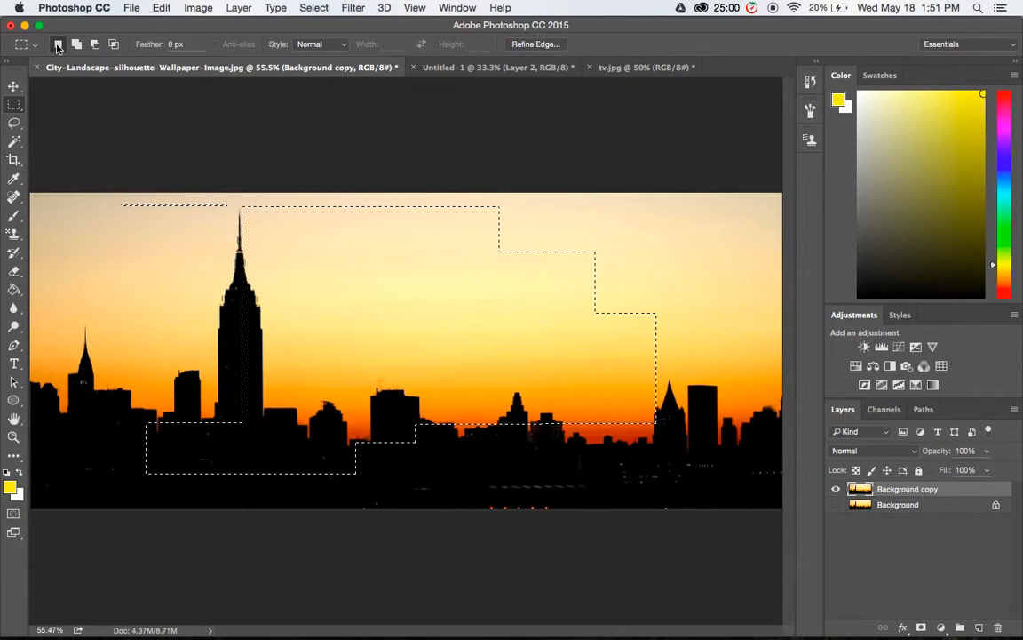
pyautogui.click(98, 234)
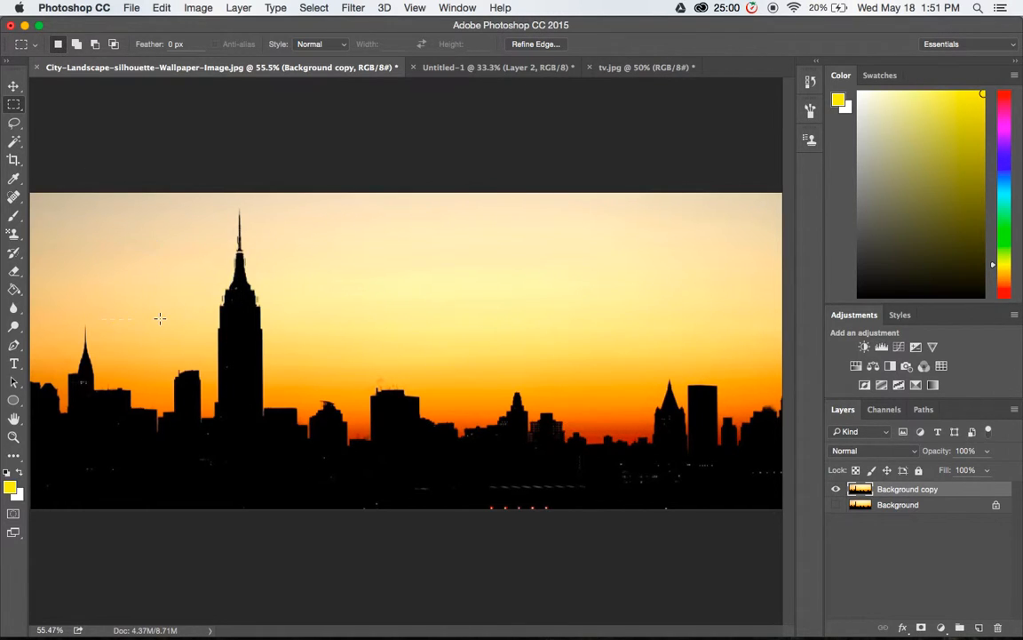
pyautogui.moveTo(182, 285); pyautogui.dragTo(84, 354)
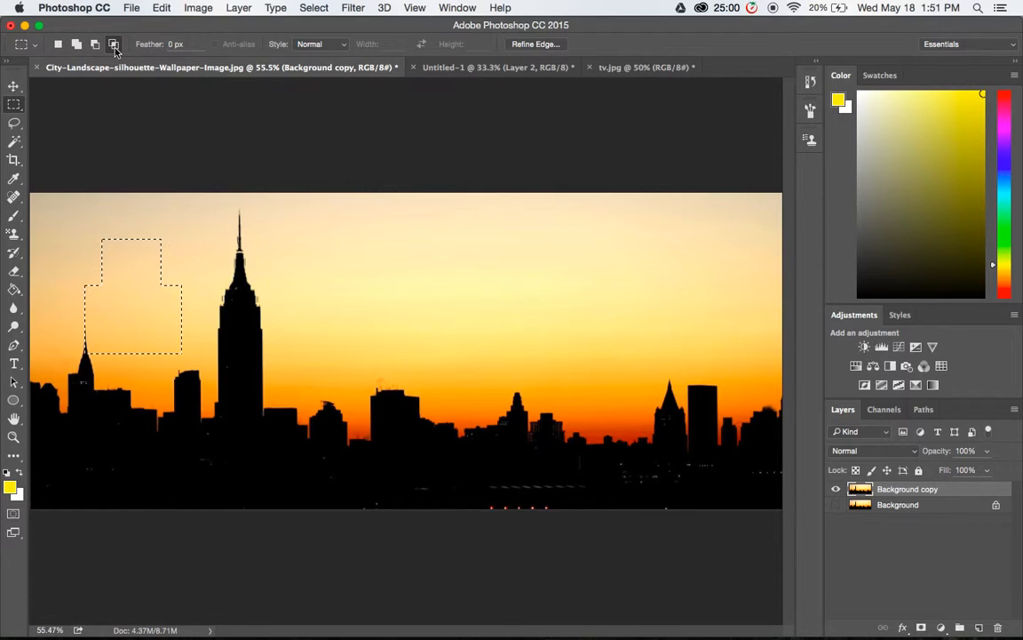
# Step: In Intersect with Selection mode, draw a rectangle around the tallest tower and reduce it with several overlapping rectangles
pyautogui.click(177, 158)
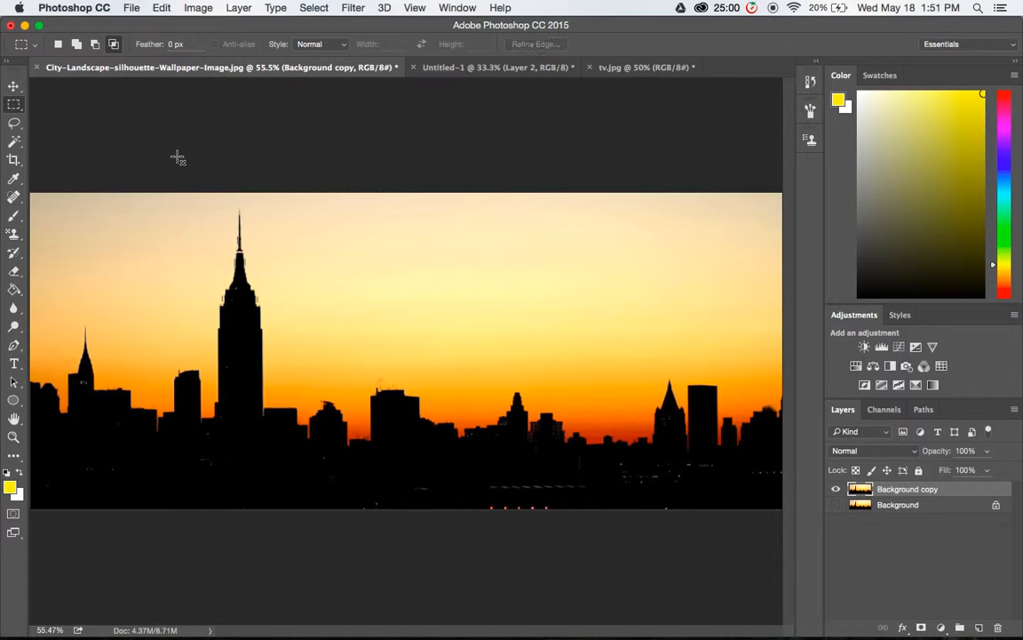
pyautogui.moveTo(178, 193); pyautogui.dragTo(465, 419)
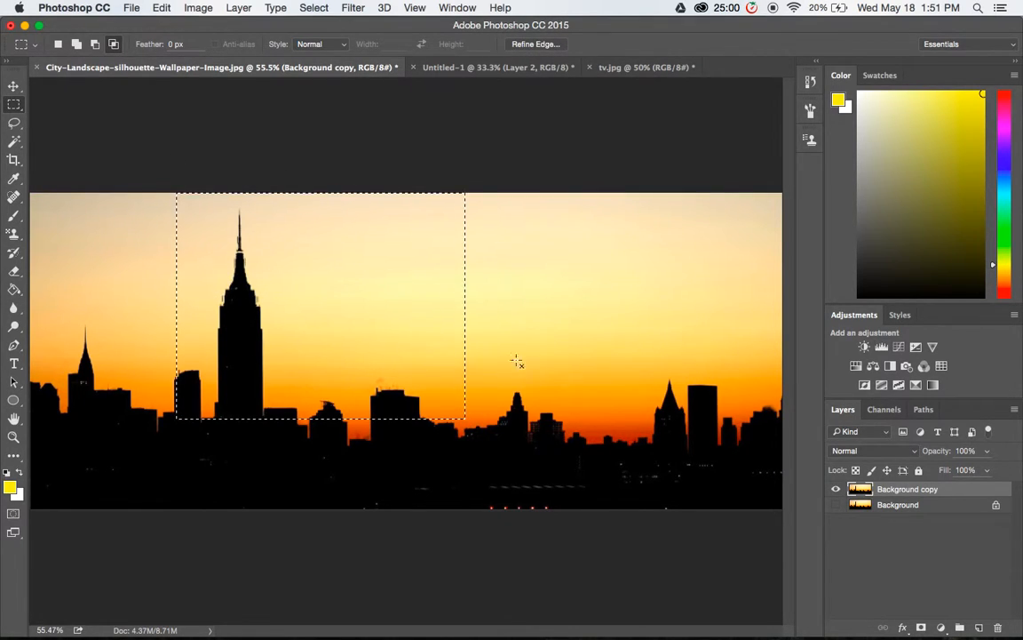
pyautogui.moveTo(584, 257); pyautogui.dragTo(320, 448)
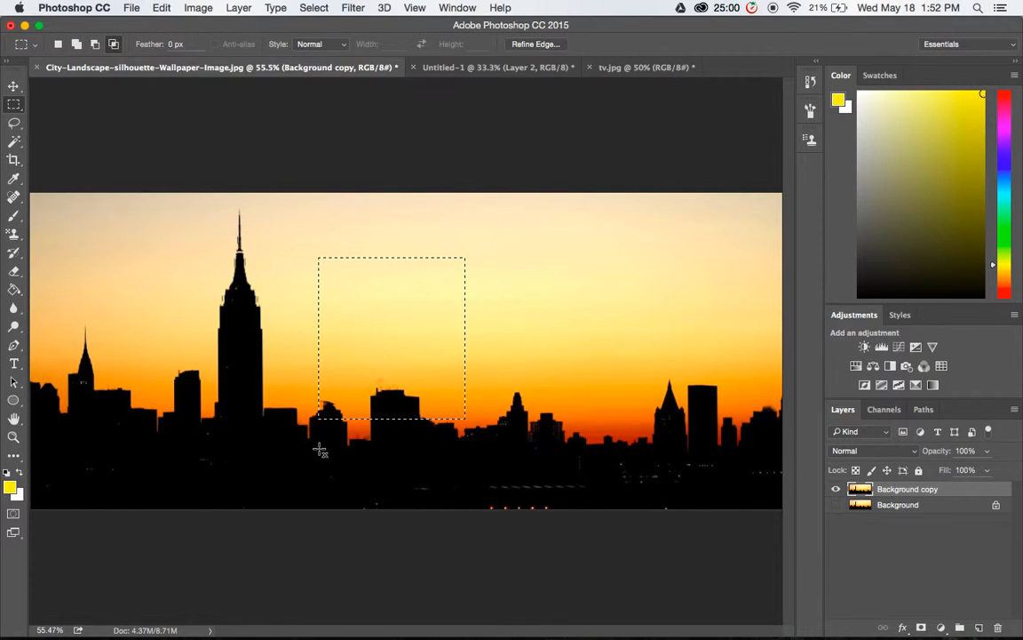
pyautogui.moveTo(183, 265); pyautogui.dragTo(612, 346)
pyautogui.moveTo(481, 469); pyautogui.dragTo(447, 200)
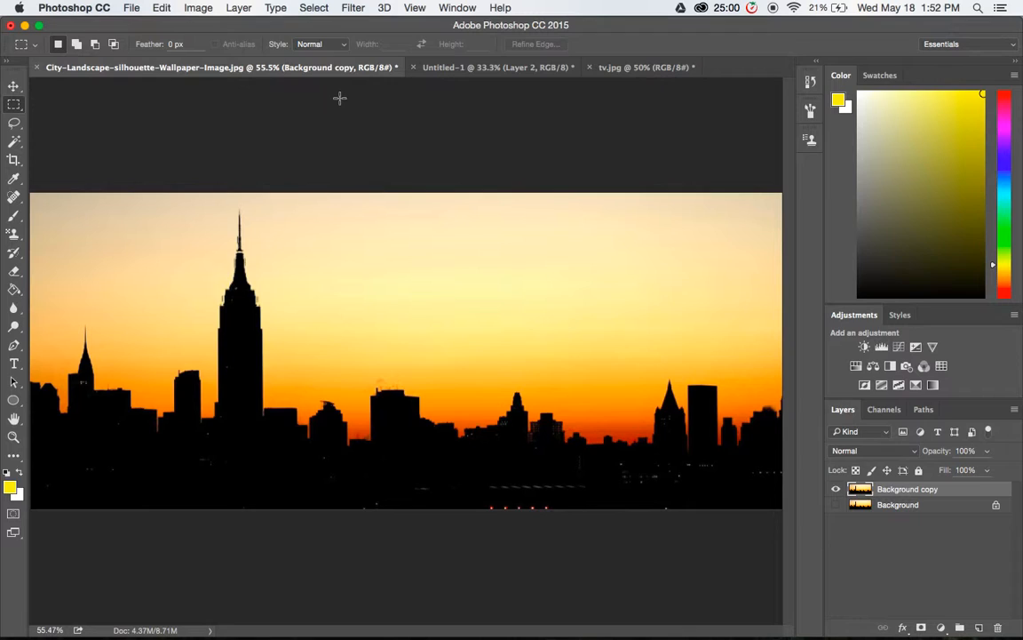
# Step: Draw a new narrow rectangular selection around the tallest tower
pyautogui.moveTo(213, 206); pyautogui.dragTo(285, 473)
pyautogui.click(281, 472)
pyautogui.press('super+z')
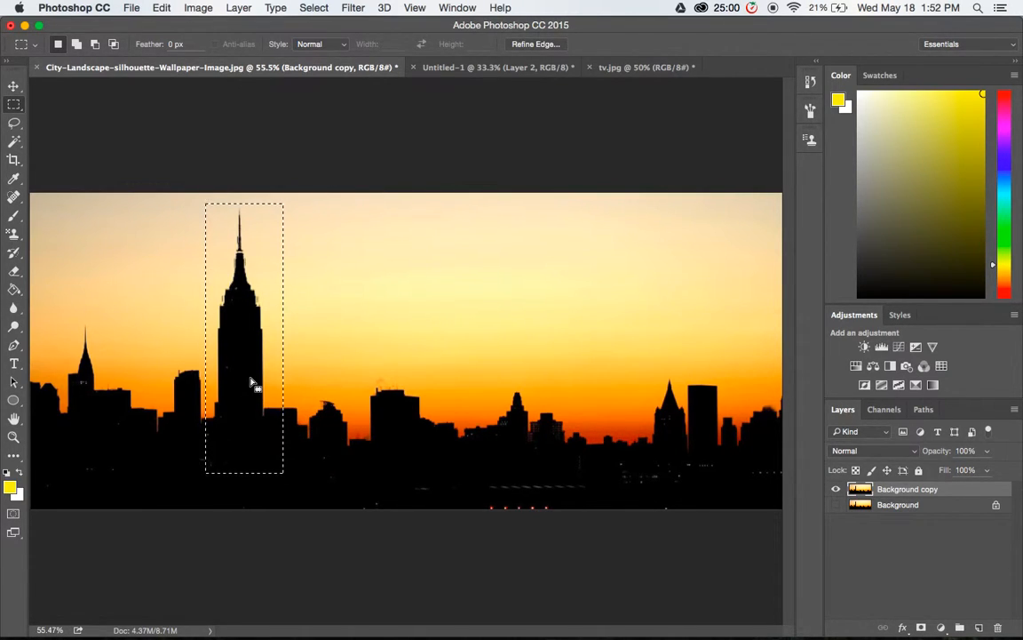
# Step: Invert the tower selection so everything outside it is selected, and clear the selection
pyautogui.rightClick(252, 380)
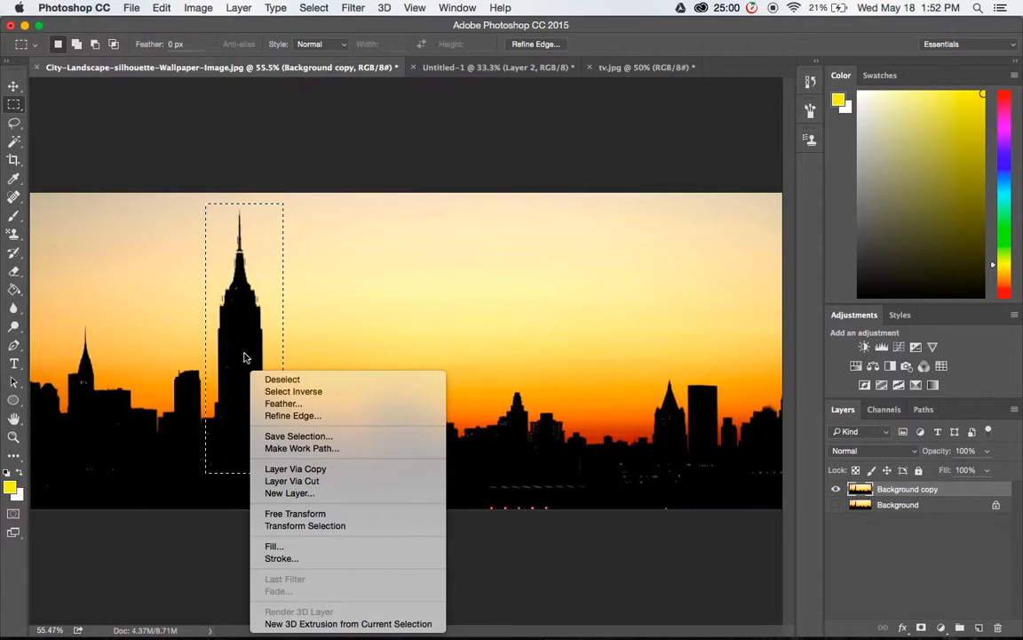
pyautogui.click(296, 392)
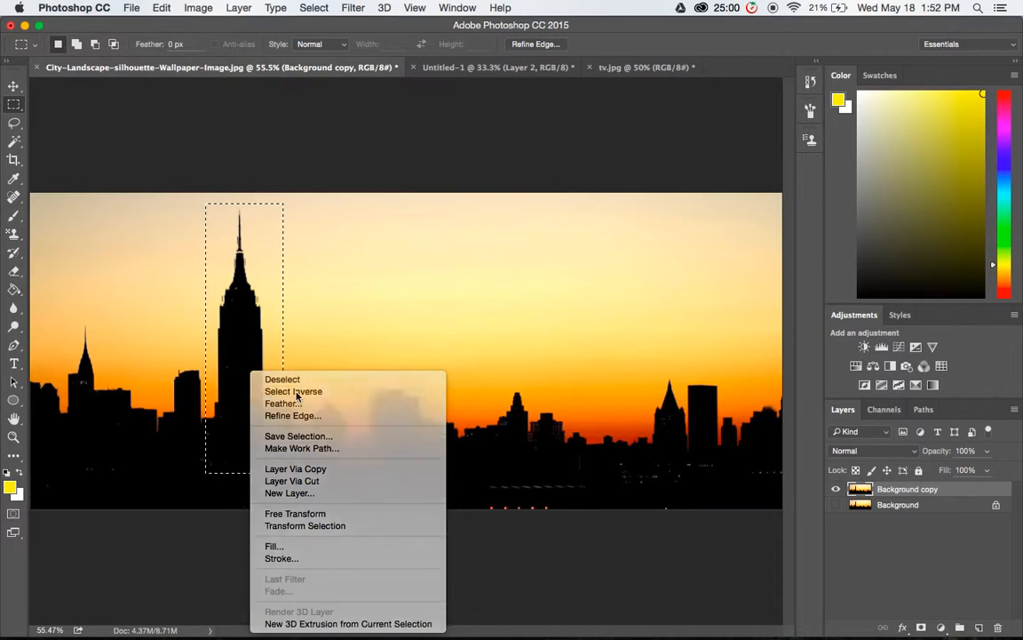
pyautogui.moveTo(316, 346); pyautogui.dragTo(451, 394)
pyautogui.press('super+z')
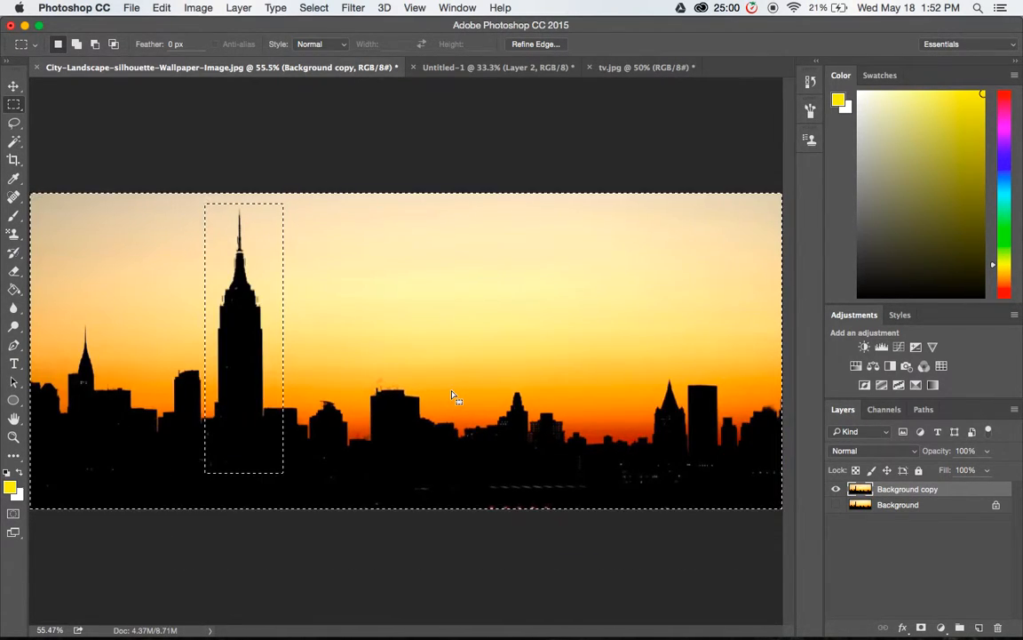
pyautogui.press('super+d')
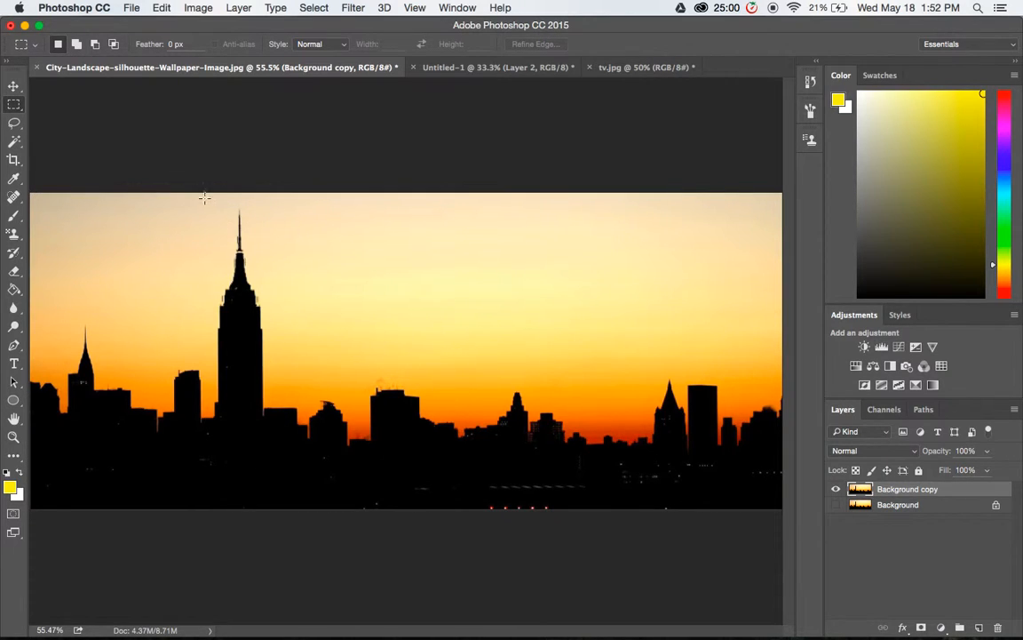
# Step: Reselect the tallest tower and use Transform Selection to extend the outline to the image's upper edge and slightly to the right
pyautogui.moveTo(207, 201); pyautogui.dragTo(279, 473)
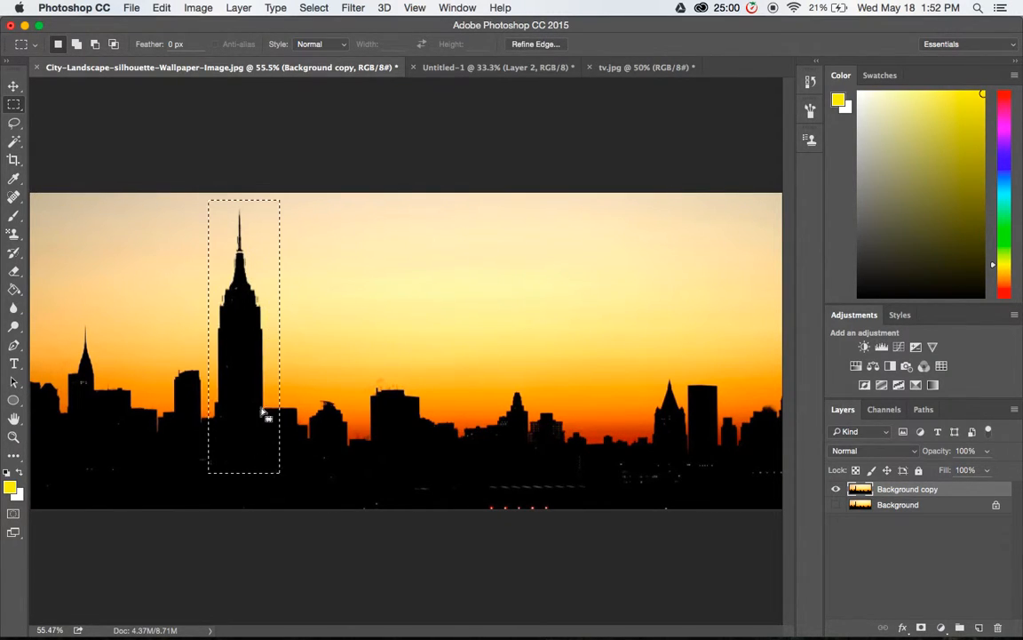
pyautogui.rightClick(250, 343)
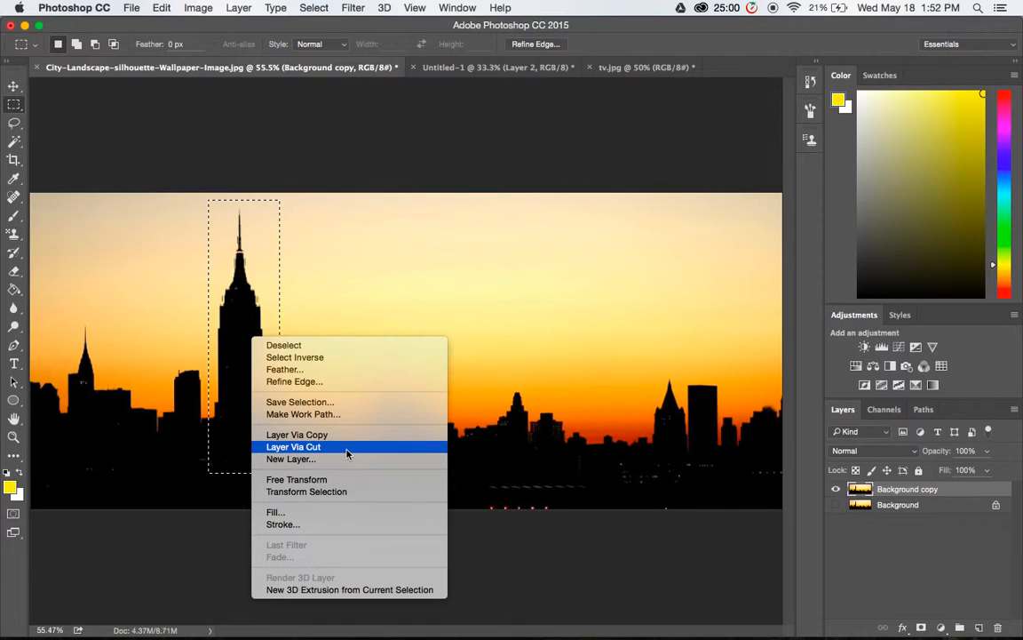
pyautogui.click(358, 495)
pyautogui.moveTo(182, 337); pyautogui.dragTo(139, 337)
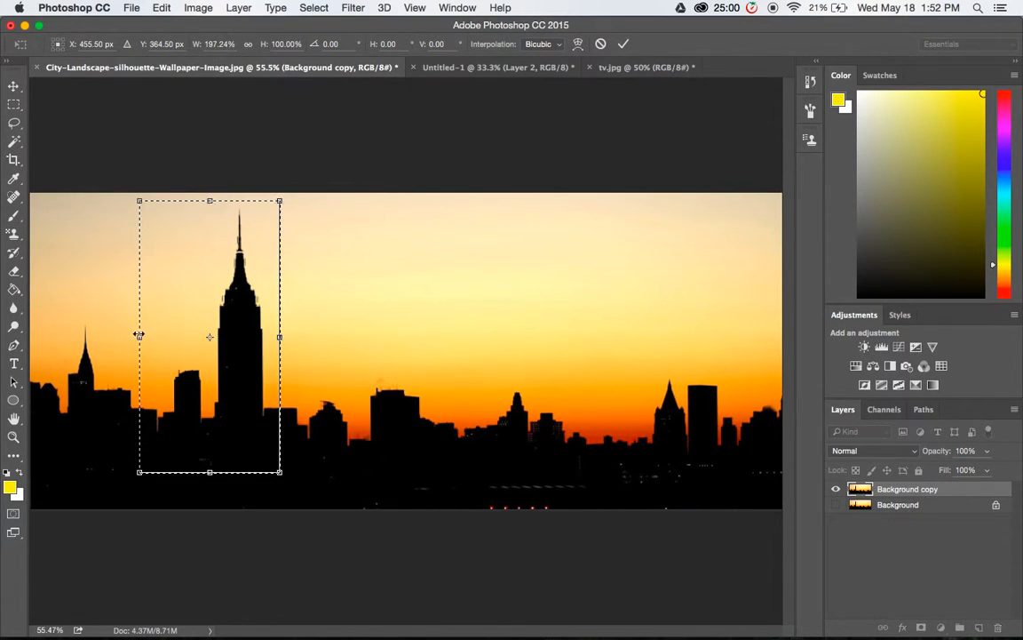
pyautogui.moveTo(279, 337); pyautogui.dragTo(431, 338)
pyautogui.moveTo(285, 203); pyautogui.dragTo(285, 194)
pyautogui.moveTo(430, 332); pyautogui.dragTo(280, 319)
pyautogui.moveTo(164, 335); pyautogui.dragTo(208, 335)
pyautogui.moveTo(317, 328); pyautogui.dragTo(290, 330)
pyautogui.press('Return')
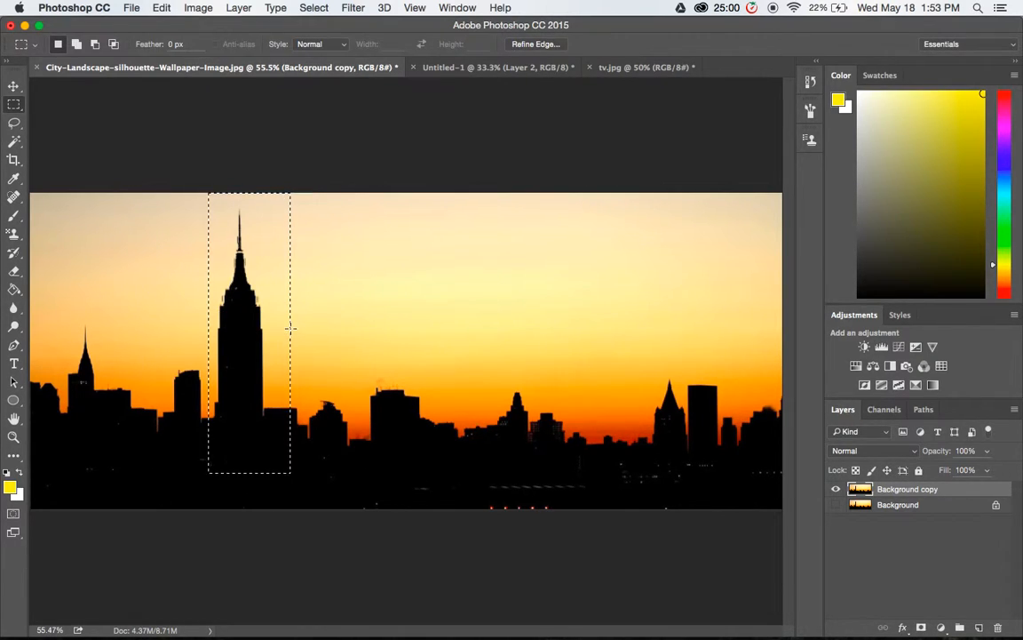
# Step: Stretch the selected tower to about 160.68% width with Free Transform, and undo the stretch
pyautogui.rightClick(272, 319)
pyautogui.click(347, 461)
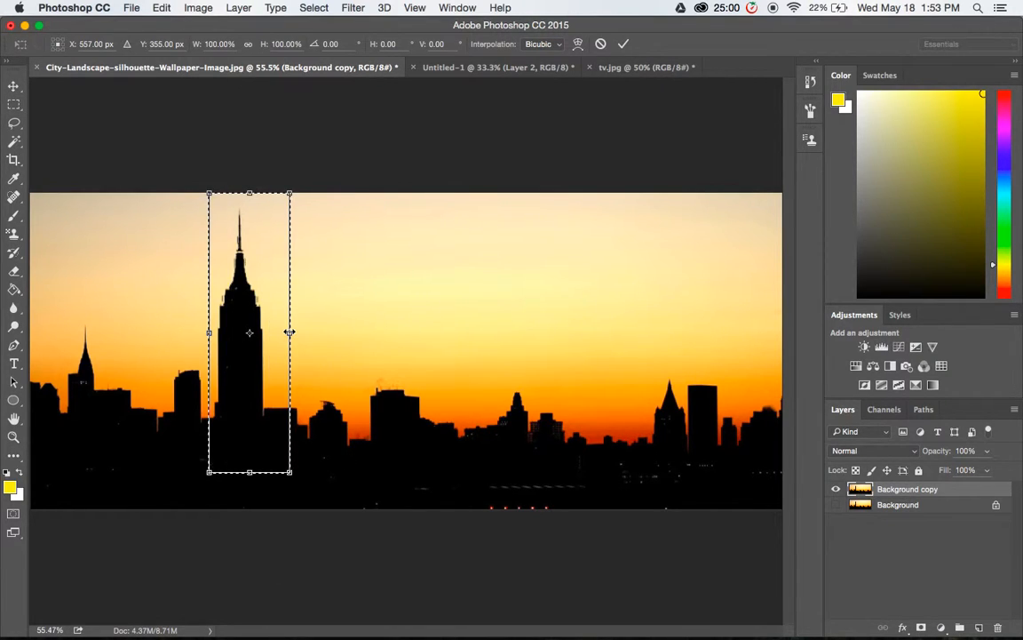
pyautogui.moveTo(289, 332); pyautogui.dragTo(337, 336)
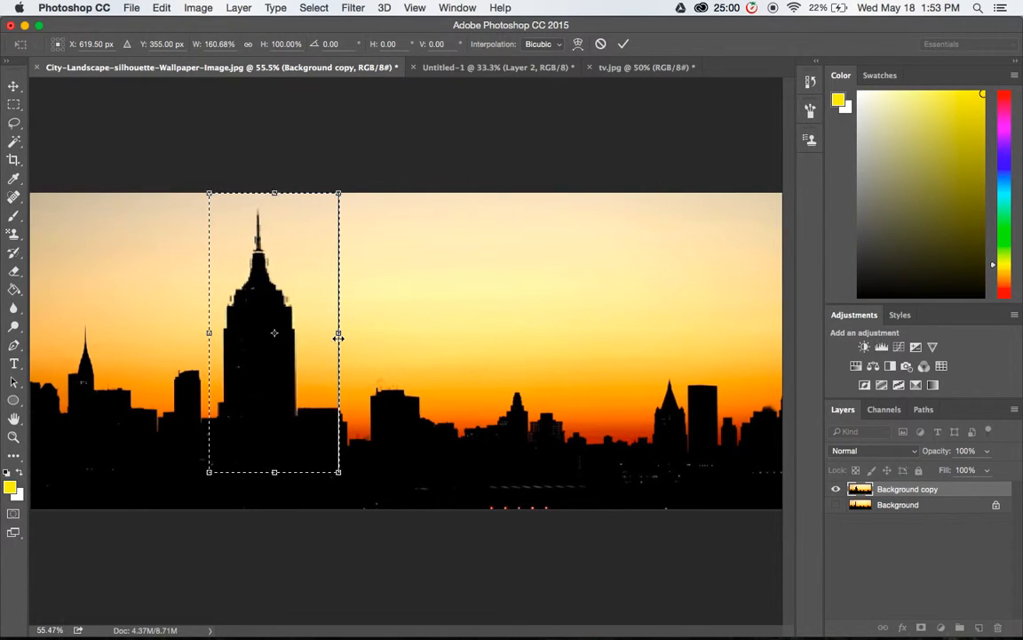
pyautogui.press('Return')
pyautogui.press('super+d')
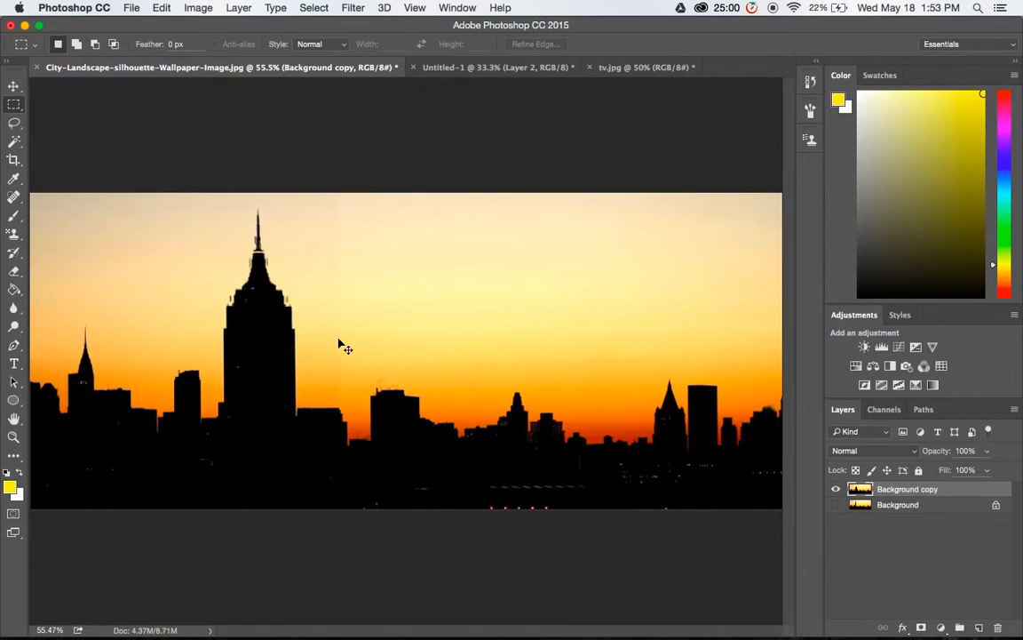
pyautogui.press('super+z')
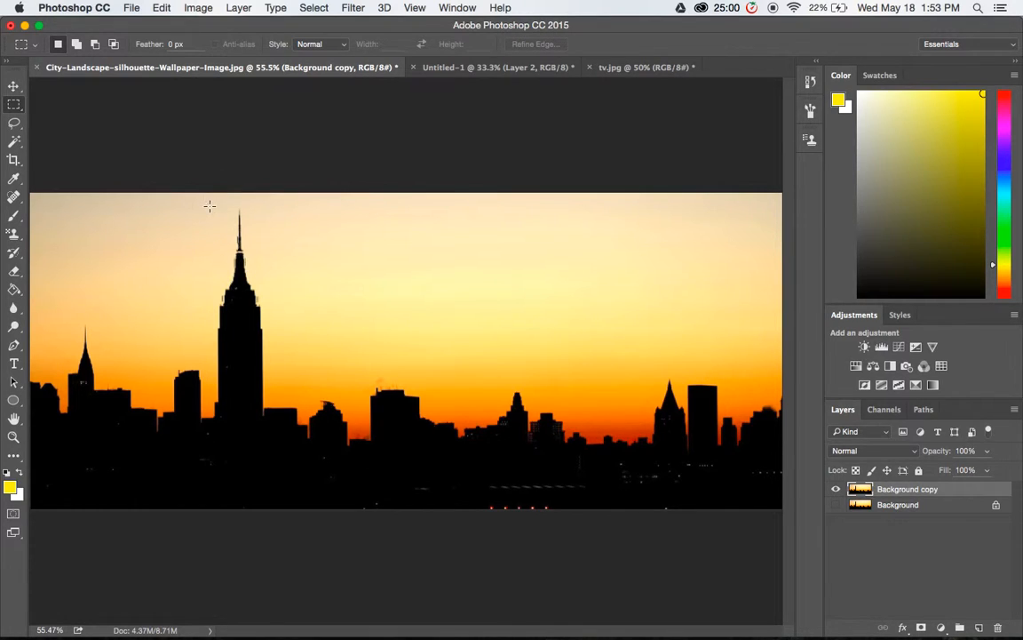
# Step: Select the tallest tower again, switch the marquee style to Fixed Ratio with width 1 and height 1, and clear the selection
pyautogui.moveTo(208, 206); pyautogui.dragTo(297, 445)
pyautogui.click(334, 45)
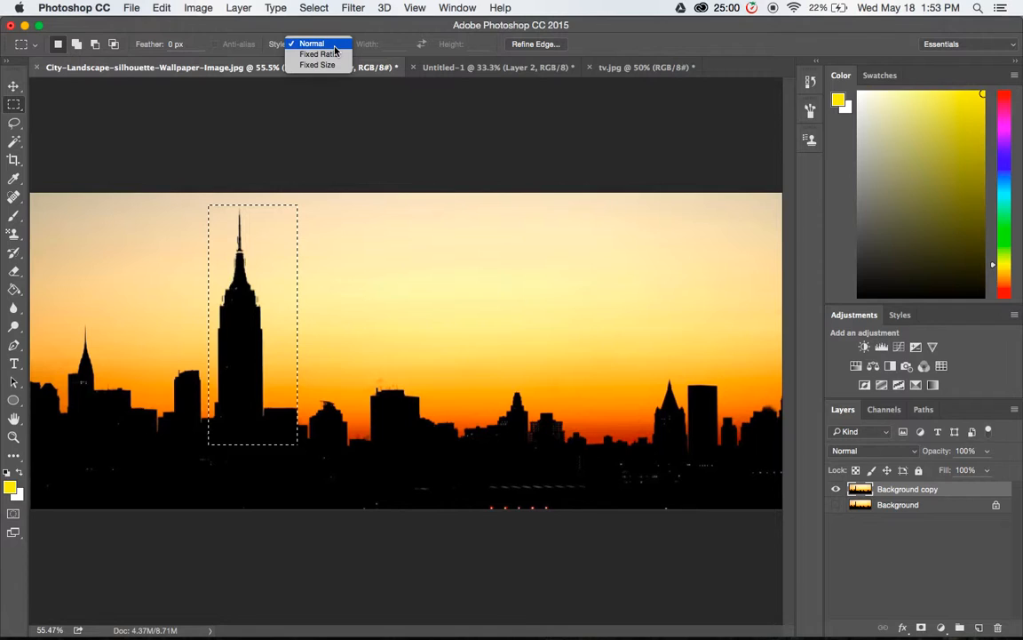
pyautogui.click(327, 48)
pyautogui.click(327, 48)
pyautogui.click(327, 55)
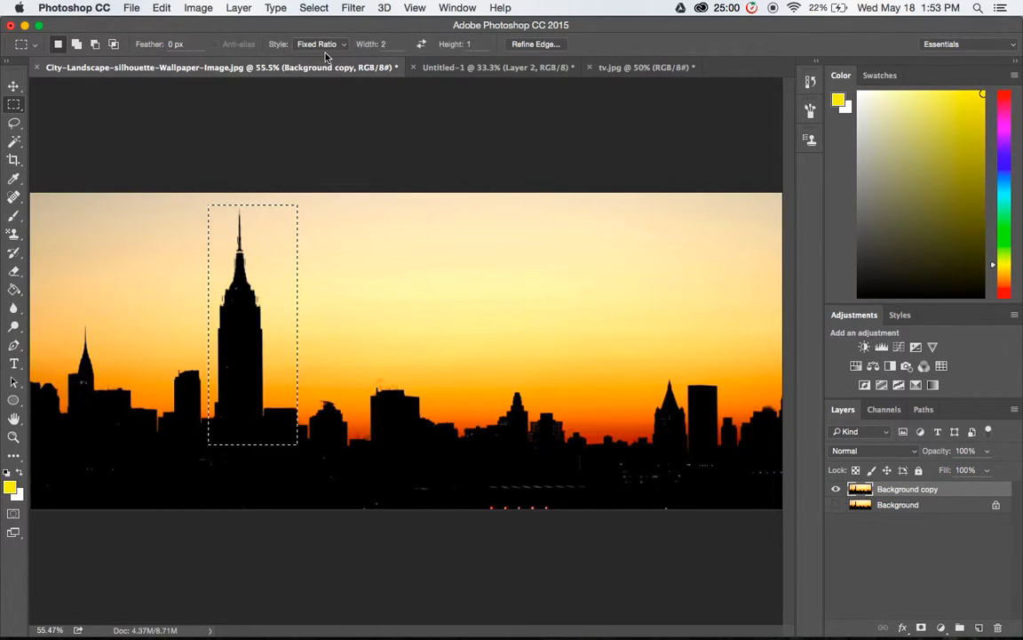
pyautogui.click(330, 221)
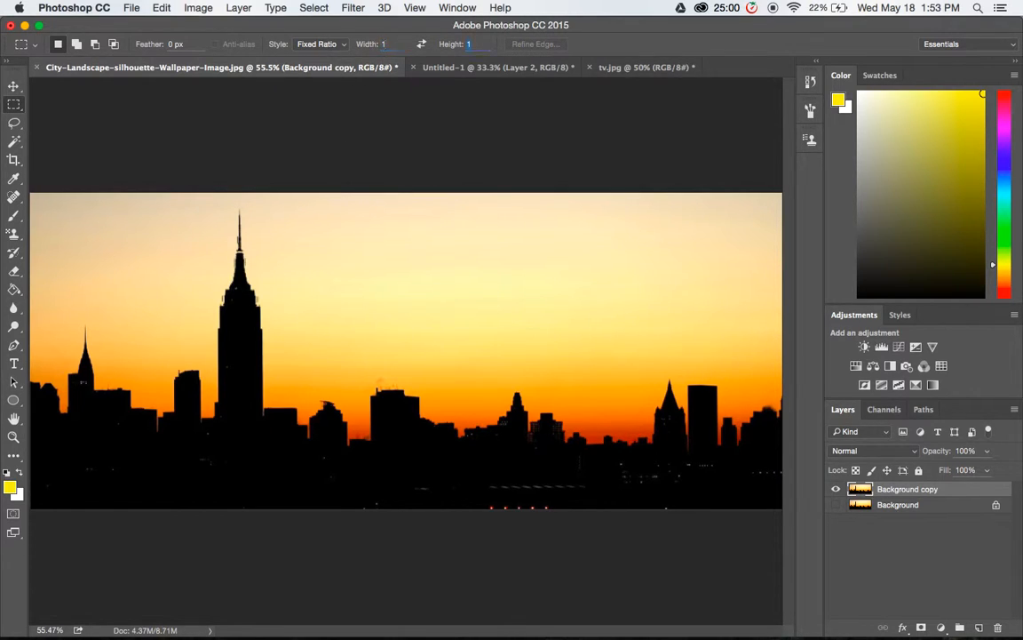
# Step: Draw a square 1:1 selection in the sky beside the tallest tower
pyautogui.moveTo(315, 223); pyautogui.dragTo(372, 359)
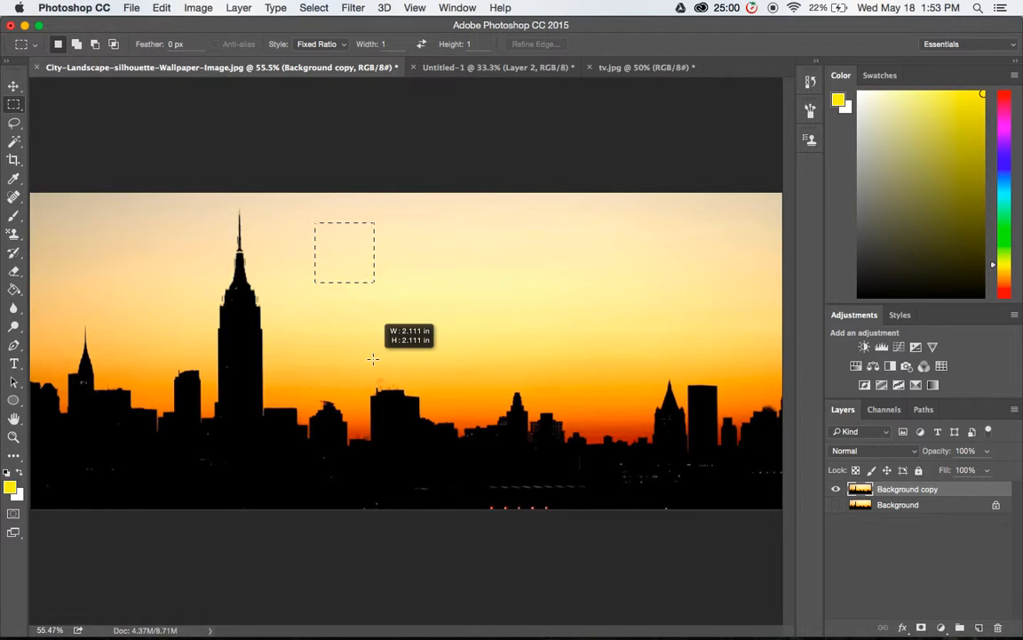
pyautogui.moveTo(373, 359); pyautogui.dragTo(396, 330)
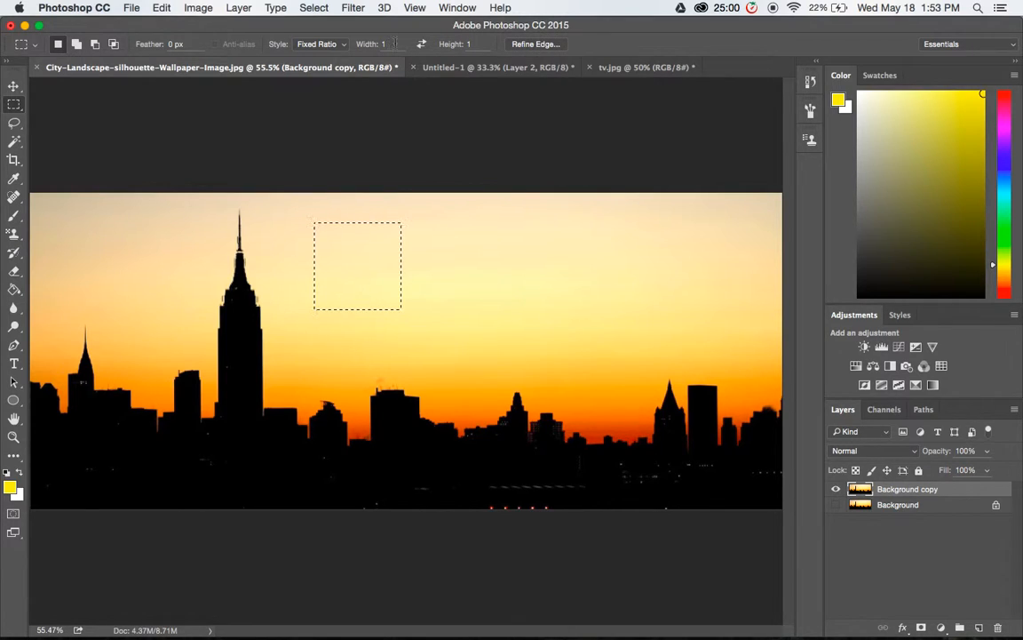
# Step: Set the fixed-ratio width to 2, then draw a large 2:1 selection and position it over the tallest tower and central skyline
pyautogui.write('2')
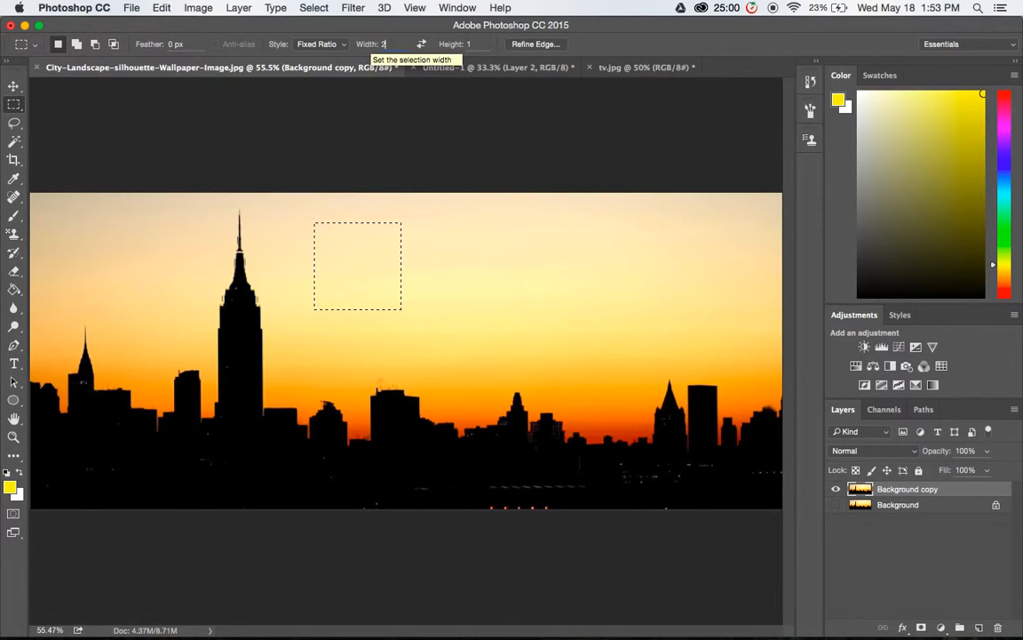
pyautogui.moveTo(283, 233); pyautogui.dragTo(747, 509)
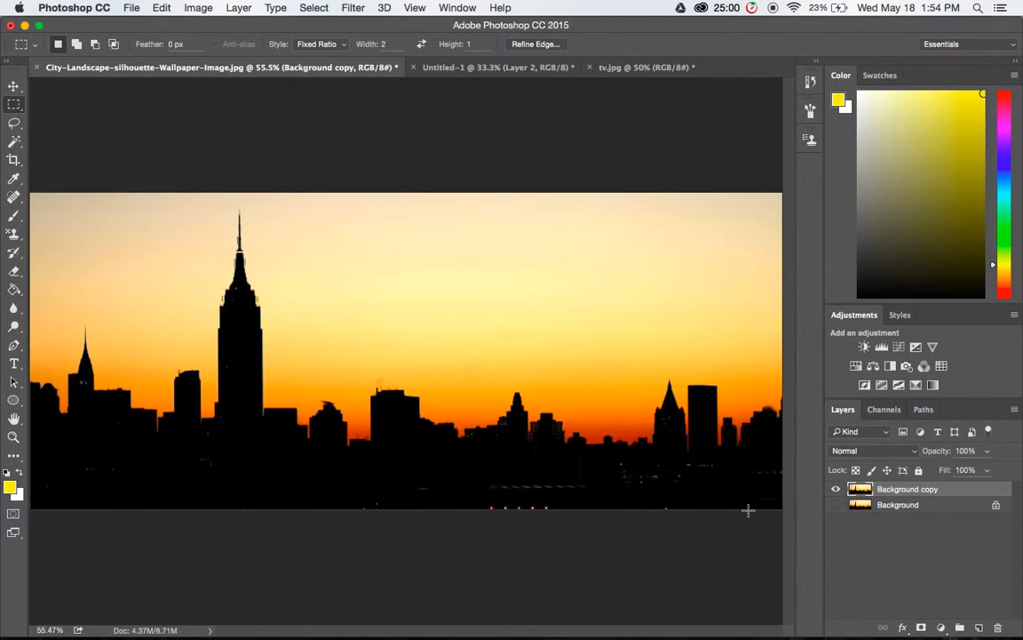
pyautogui.moveTo(555, 359); pyautogui.dragTo(424, 315)
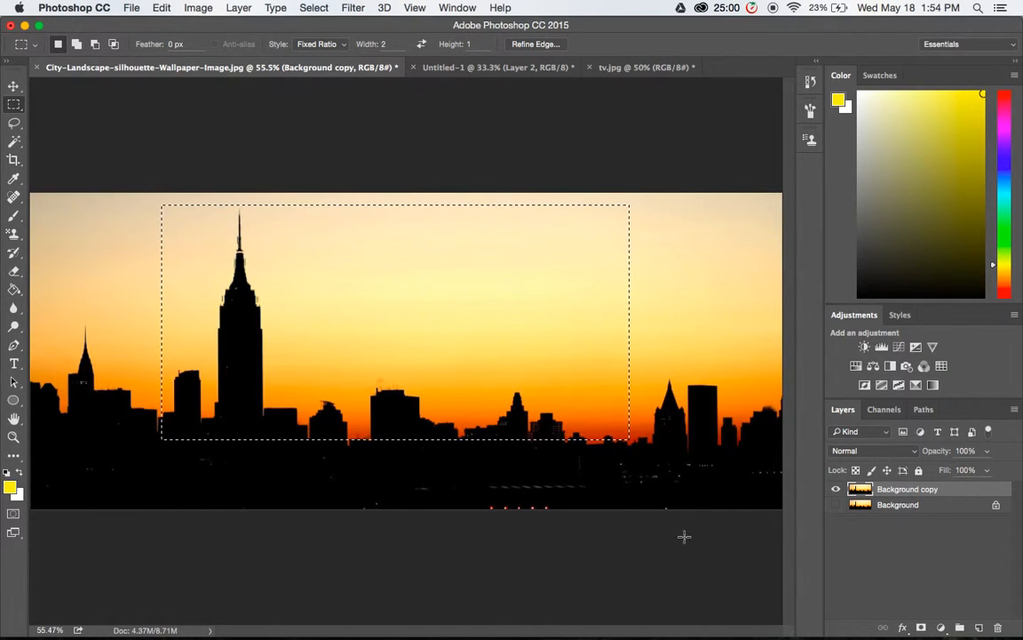
pyautogui.moveTo(422, 365); pyautogui.dragTo(402, 361)
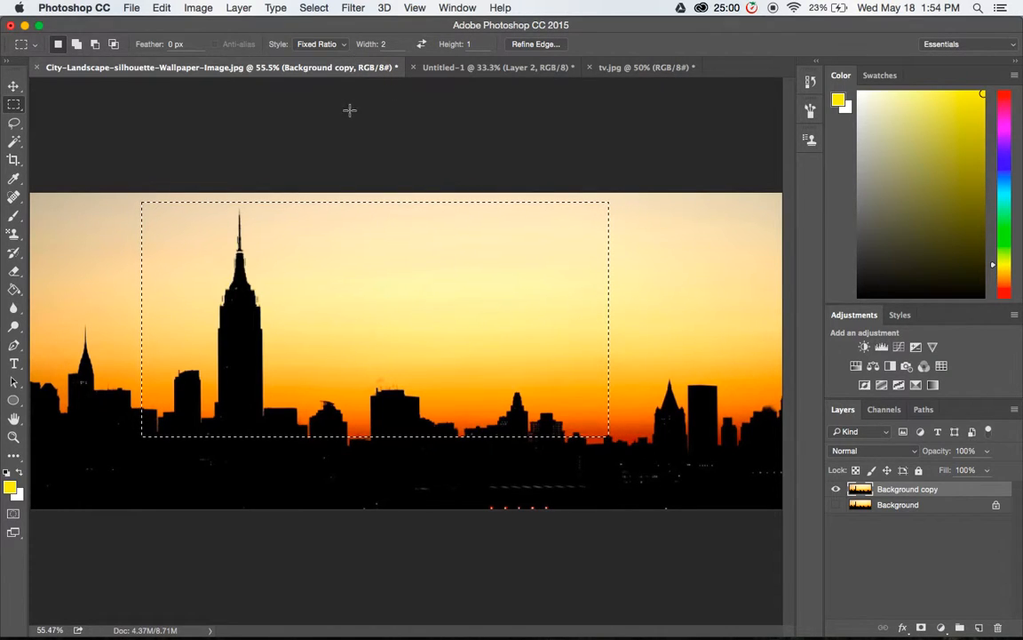
# Step: Set the fixed-ratio width to 1 and clear the selection
pyautogui.click(340, 47)
pyautogui.click(337, 46)
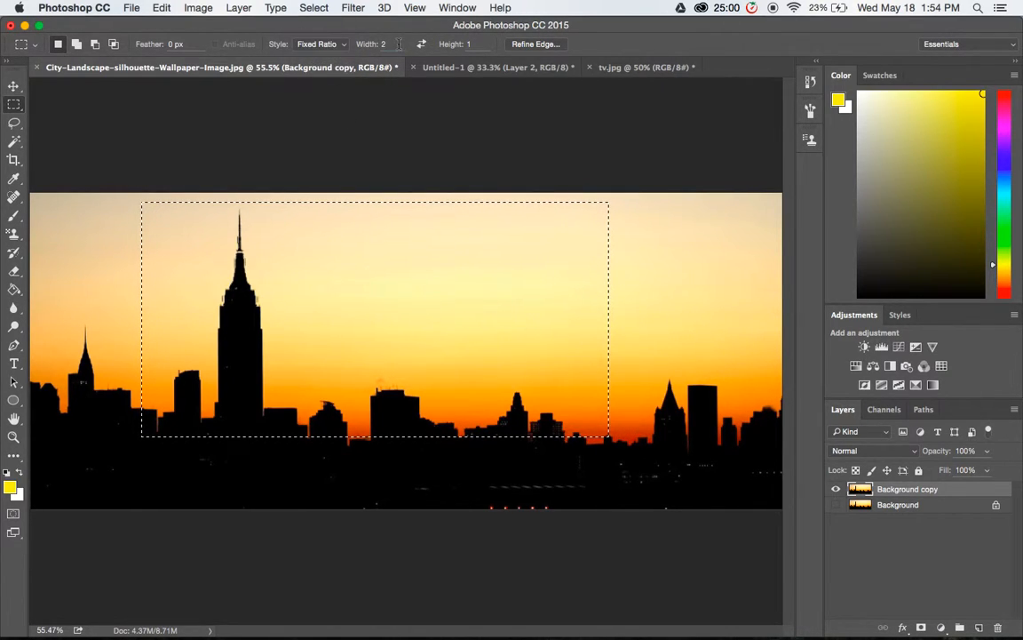
pyautogui.write('1')
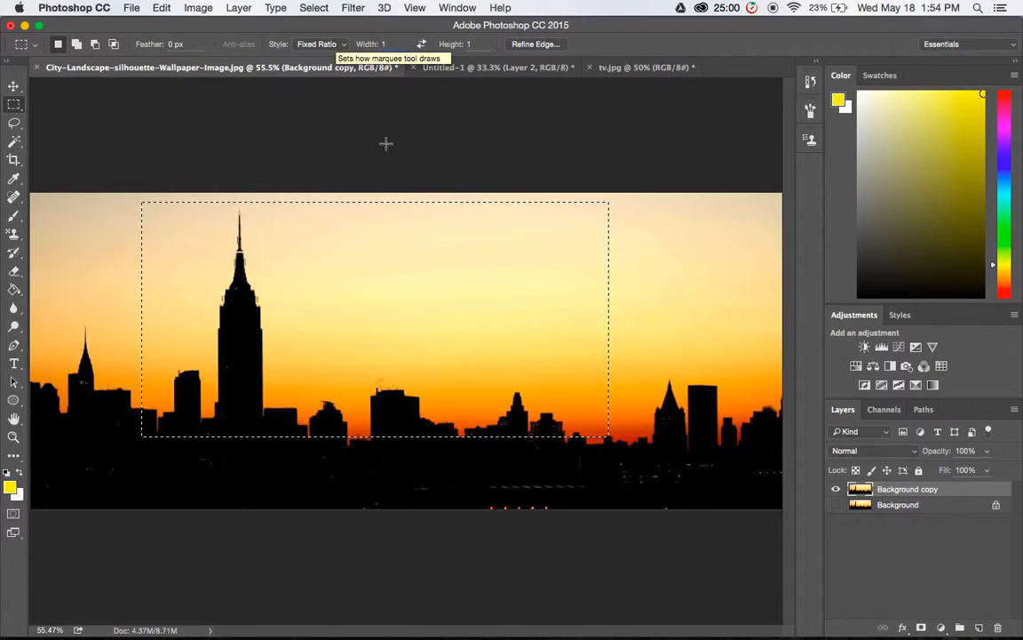
pyautogui.click(215, 238)
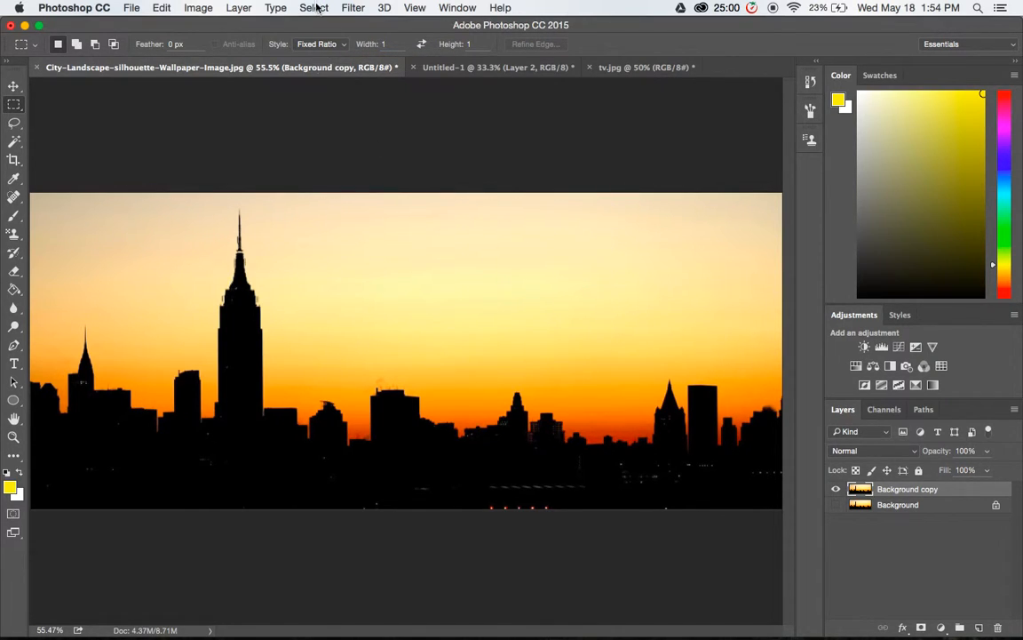
# Step: Switch the marquee style to Normal and draw a freehand selection over the sky and buildings right of the tallest tower
pyautogui.click(319, 44)
pyautogui.click(312, 30)
pyautogui.moveTo(321, 291); pyautogui.dragTo(443, 412)
# Step: Place a Fixed Size selection of 50 by 50 px at the image's upper edge, and return the marquee style to Normal
pyautogui.click(322, 44)
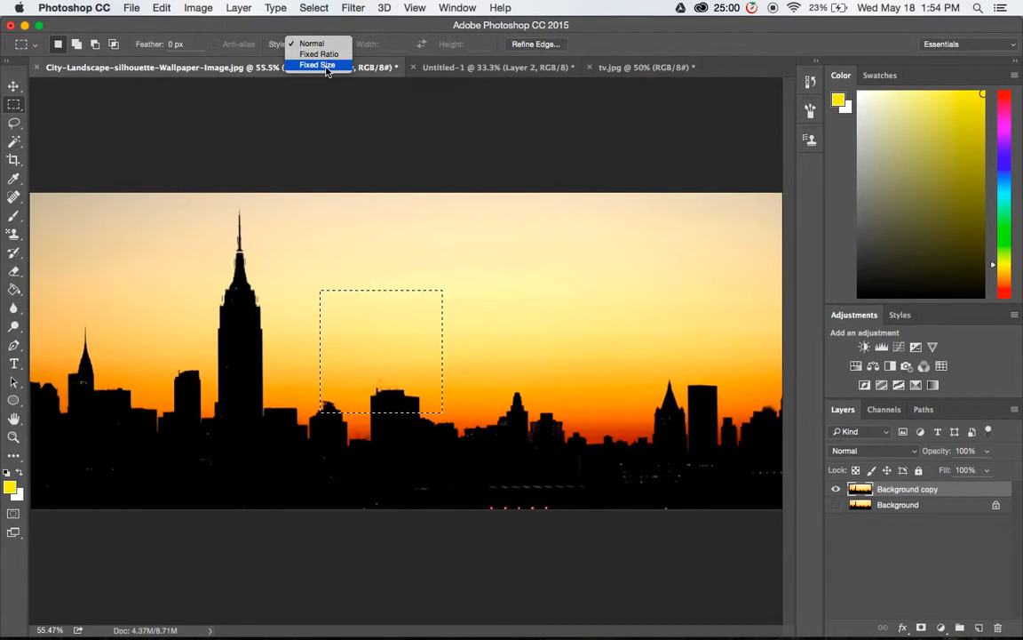
pyautogui.click(326, 66)
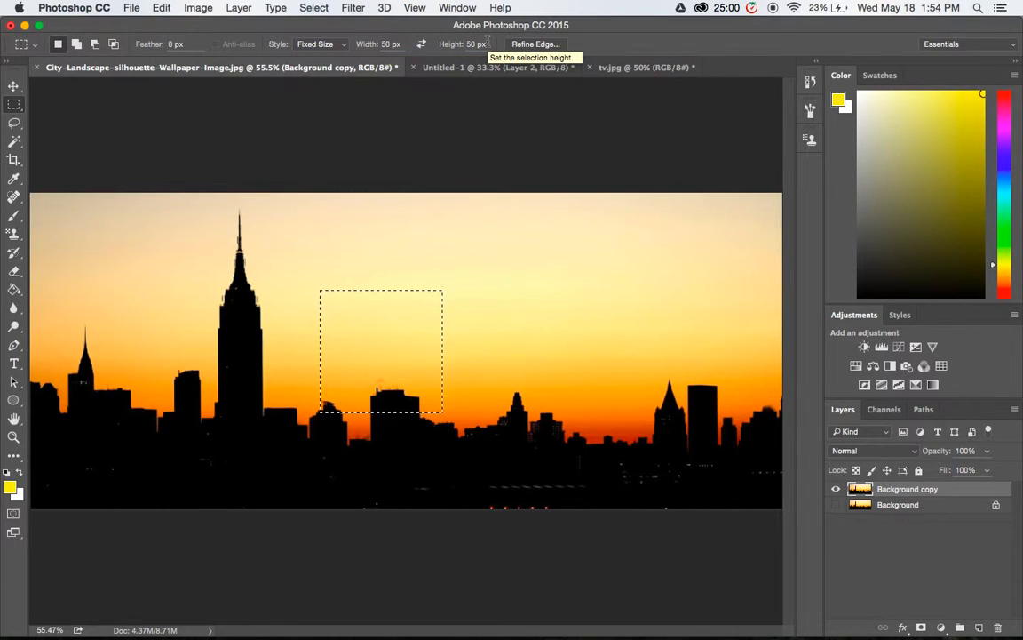
pyautogui.moveTo(412, 237); pyautogui.dragTo(384, 276)
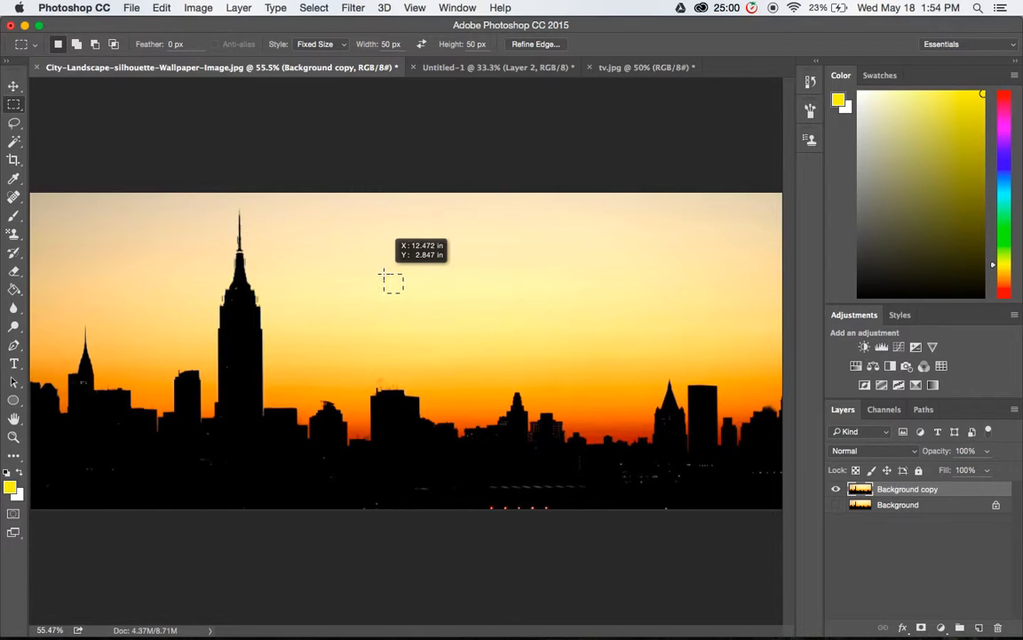
pyautogui.moveTo(384, 277); pyautogui.dragTo(371, 125)
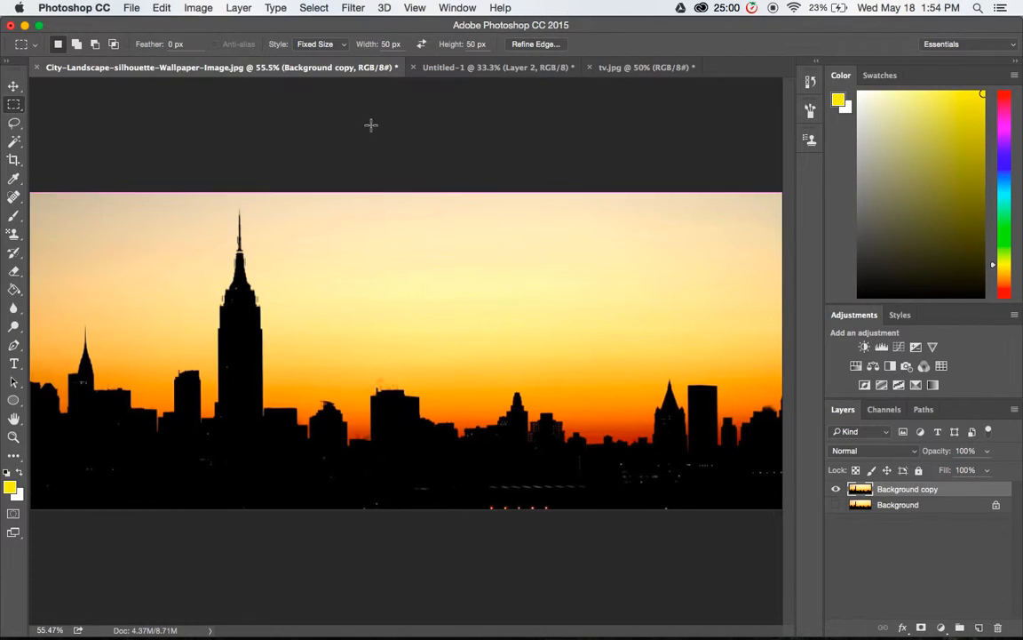
pyautogui.click(317, 43)
pyautogui.click(312, 21)
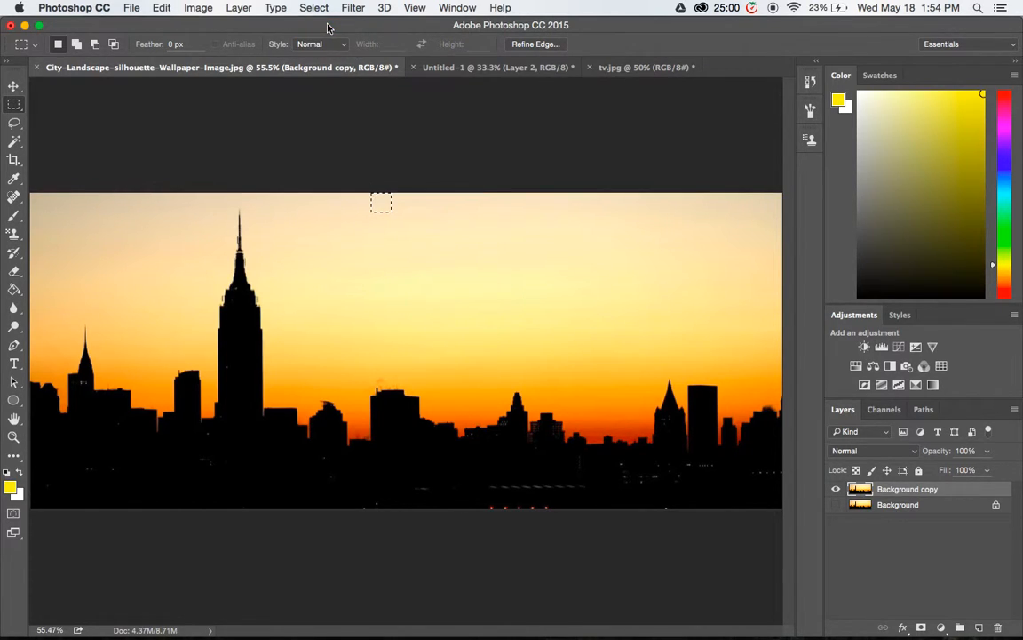
# Step: Switch to the Elliptical Marquee tool with 0 px feather, then draw an ellipse around the tallest tower's upper part and clear it
pyautogui.click(13, 104)
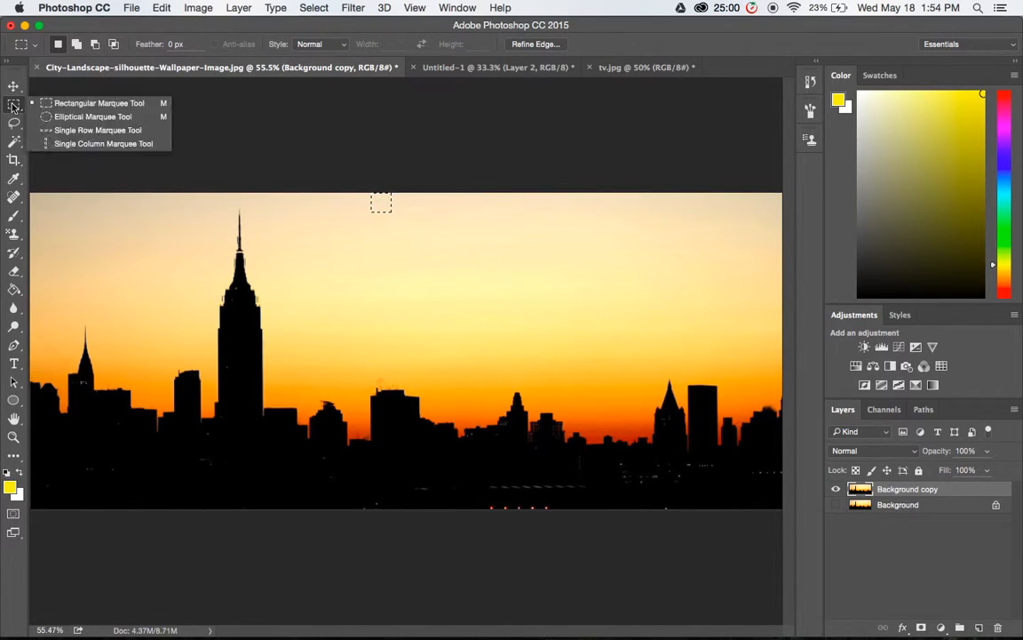
pyautogui.click(100, 118)
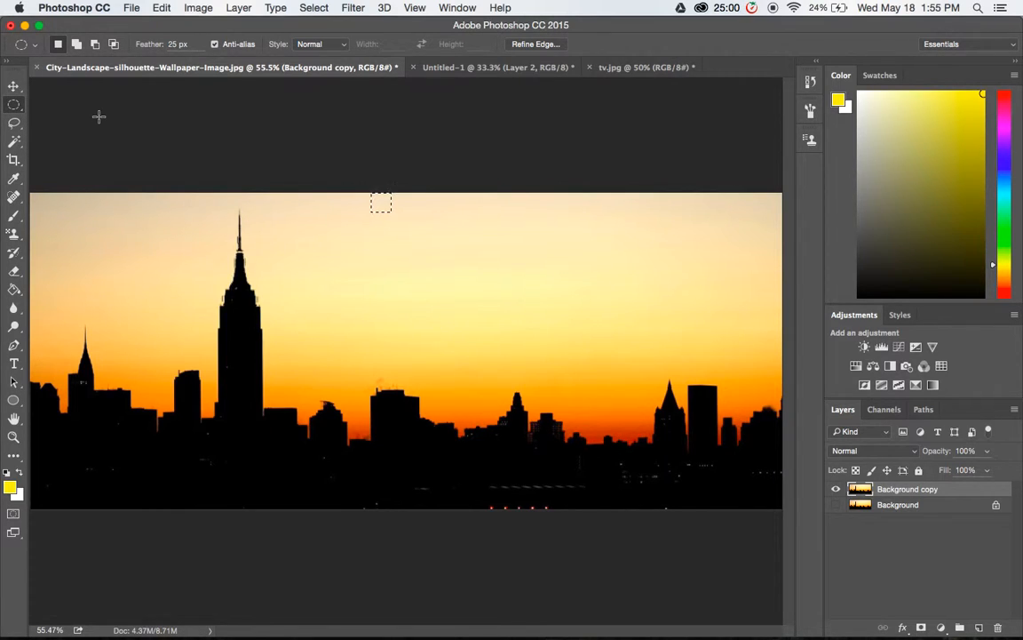
pyautogui.press('super+d')
pyautogui.write('0')
pyautogui.press('Return')
pyautogui.moveTo(192, 251); pyautogui.dragTo(290, 355)
pyautogui.press('super+d')
# Step: Turn off Anti-alias, select an ellipse around the tallest tower's upper part, and move that piece right into the sky
pyautogui.click(214, 45)
pyautogui.click(197, 171)
pyautogui.moveTo(195, 257); pyautogui.dragTo(312, 317)
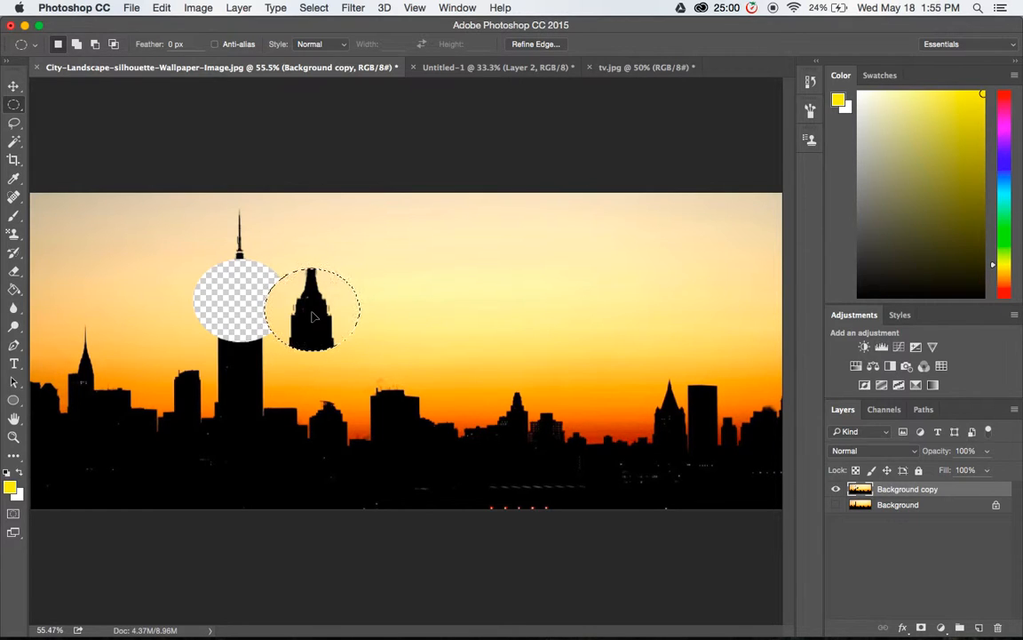
pyautogui.click(305, 342)
# Step: Examine the cut edge of the moved tower piece up close, then undo the move and clear the selection
pyautogui.scroll(10, 313, 358)
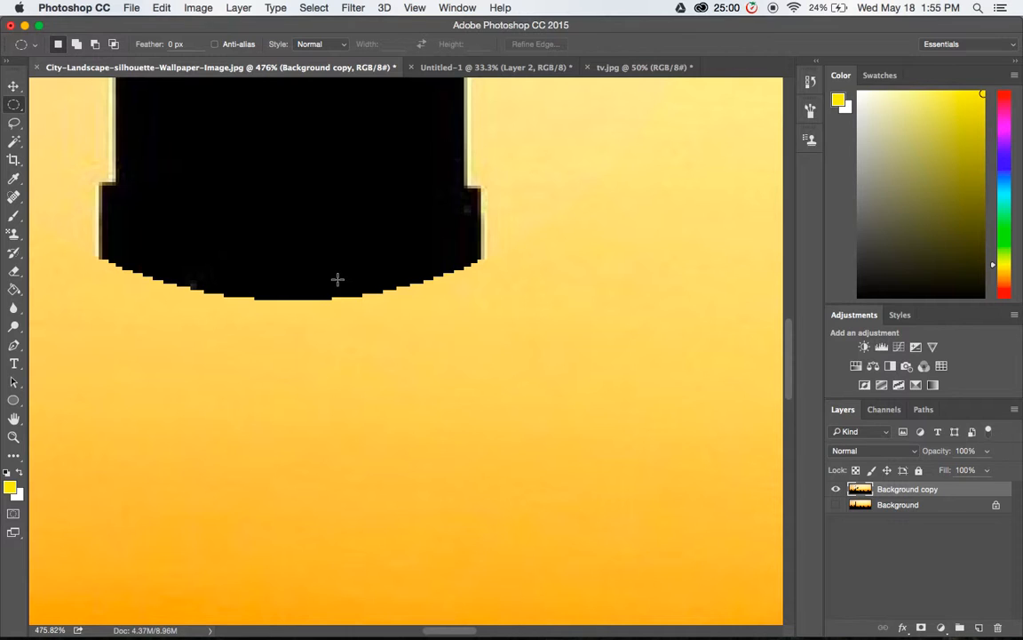
pyautogui.scroll(-5, 337, 279)
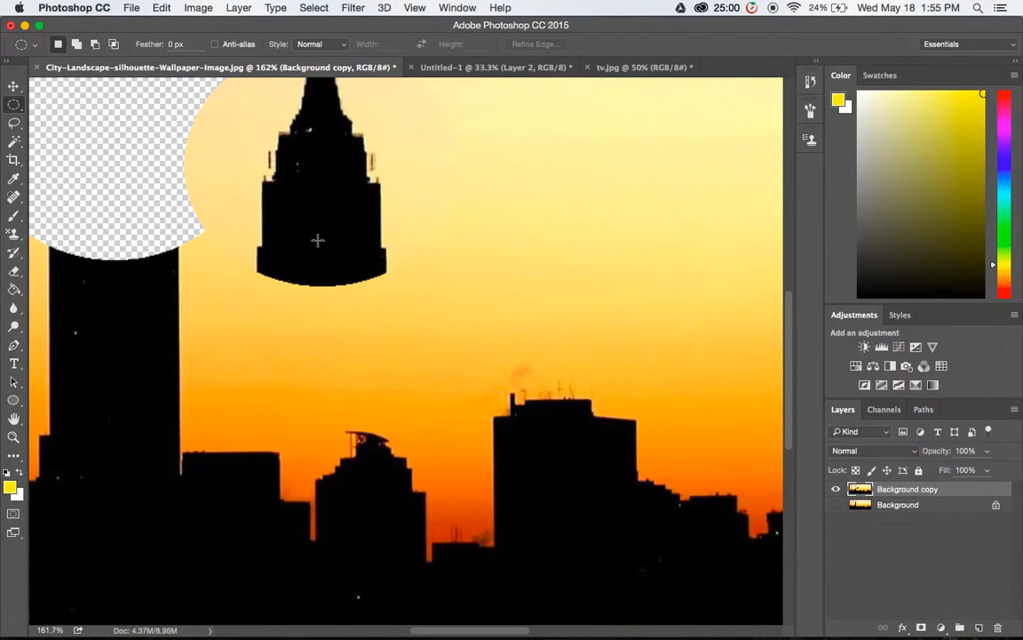
pyautogui.hscroll(-5, 317, 239)
pyautogui.scroll(3, 317, 239)
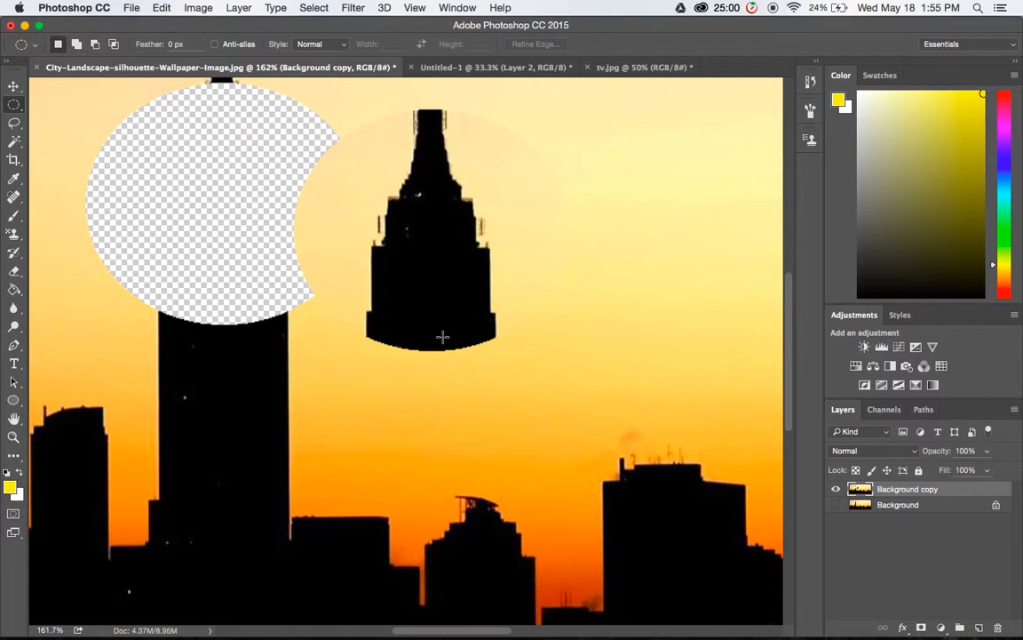
pyautogui.press('super+shift+d')
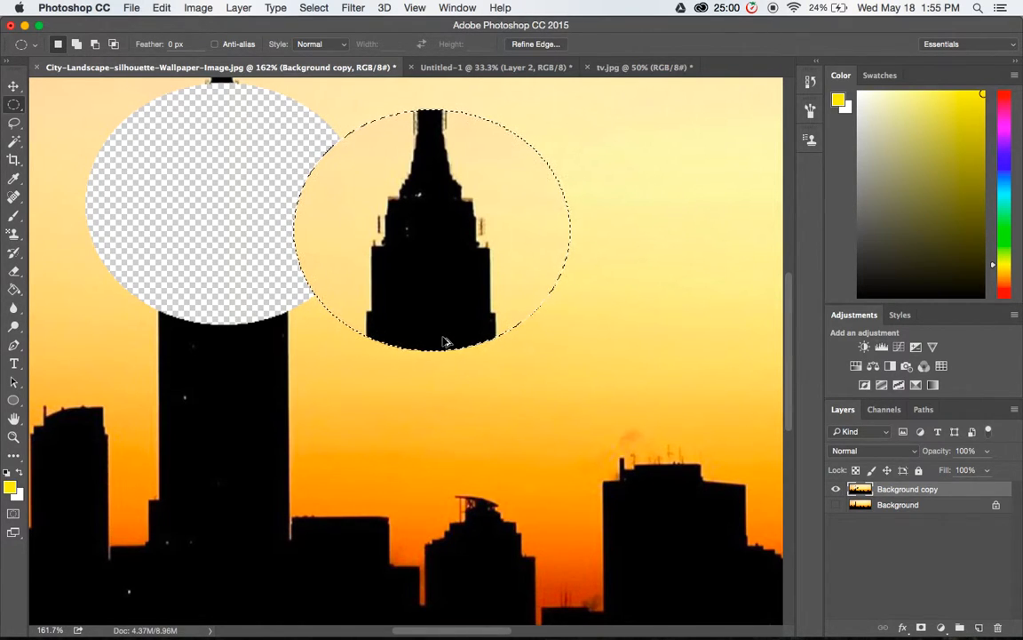
pyautogui.press('super+z')
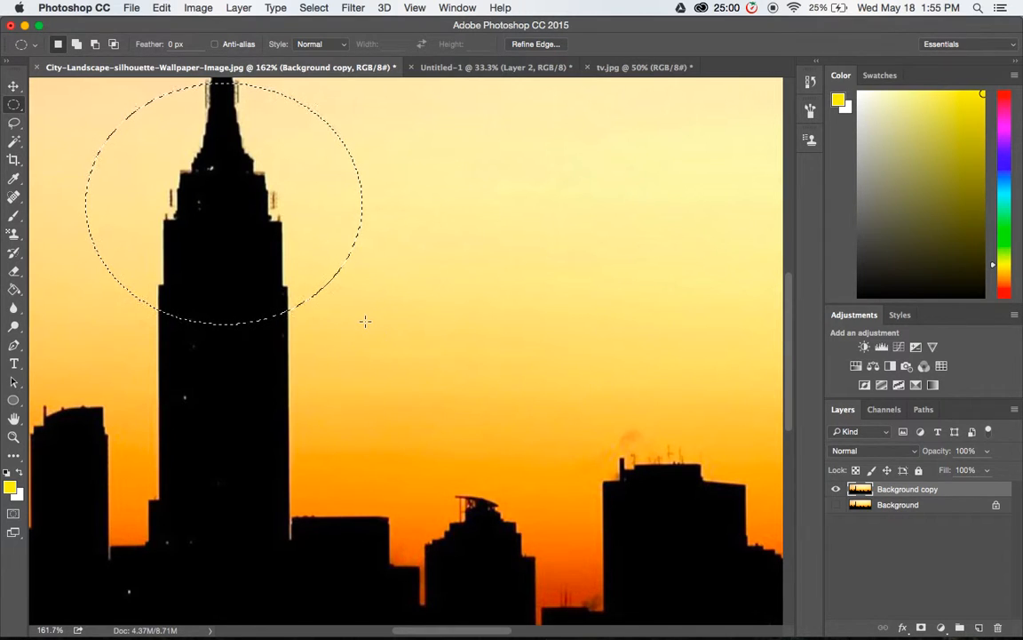
pyautogui.press('super+d')
pyautogui.scroll(3, 284, 274)
pyautogui.hscroll(-1, 284, 273)
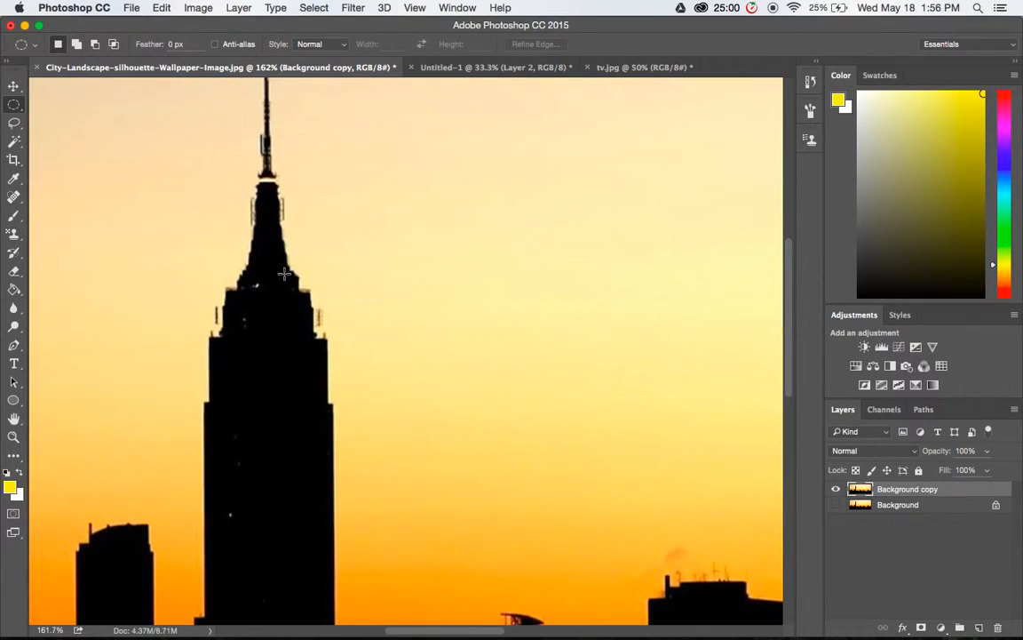
# Step: Turn on Anti-alias, select an ellipse across the tower's upper section, and move the piece right before deselecting
pyautogui.moveTo(153, 235); pyautogui.dragTo(400, 442)
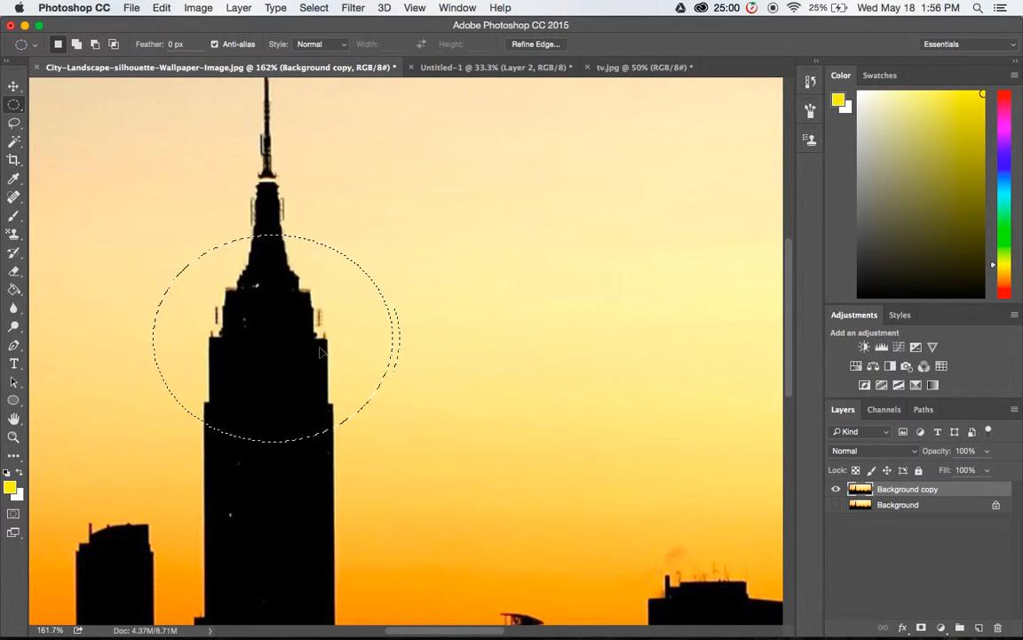
pyautogui.moveTo(298, 352); pyautogui.dragTo(480, 337)
pyautogui.press('super+d')
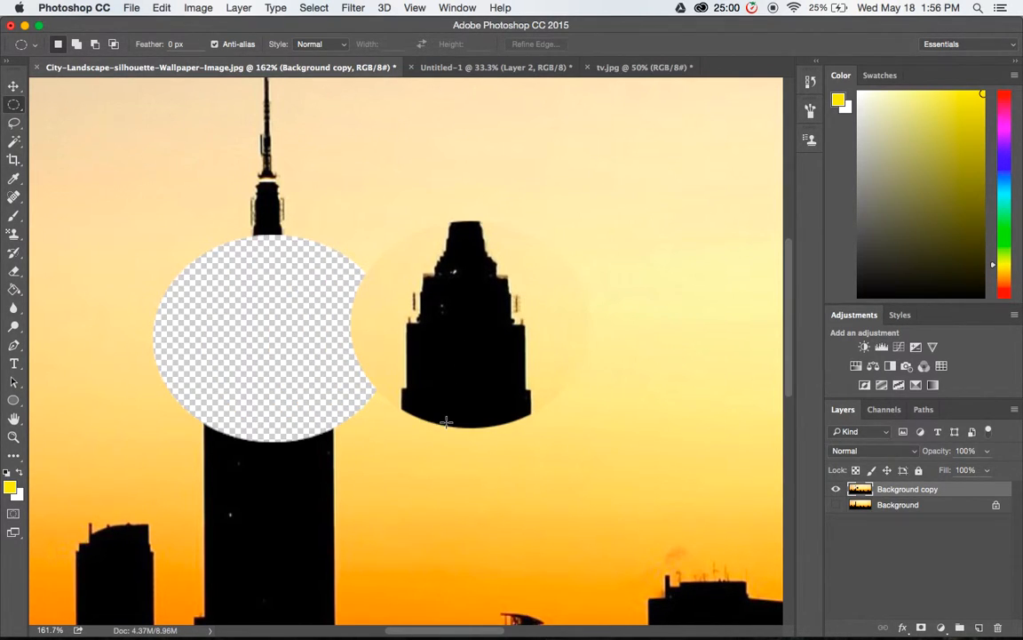
# Step: Examine the edge pixels of the anti-aliased tower piece, then undo its move and deselect
pyautogui.scroll(10, 446, 422)
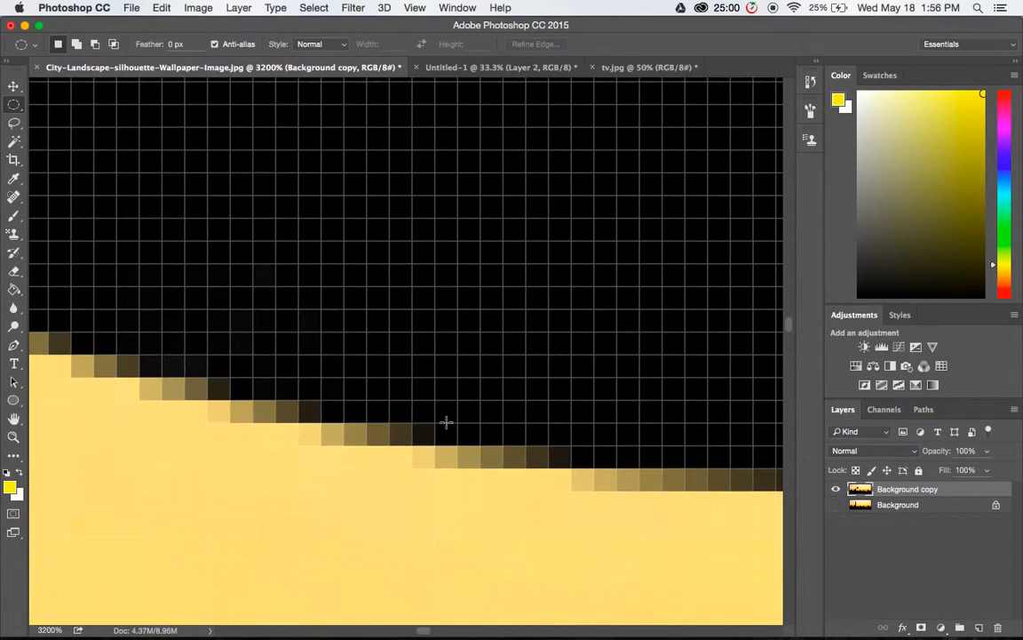
pyautogui.scroll(-3, 446, 422)
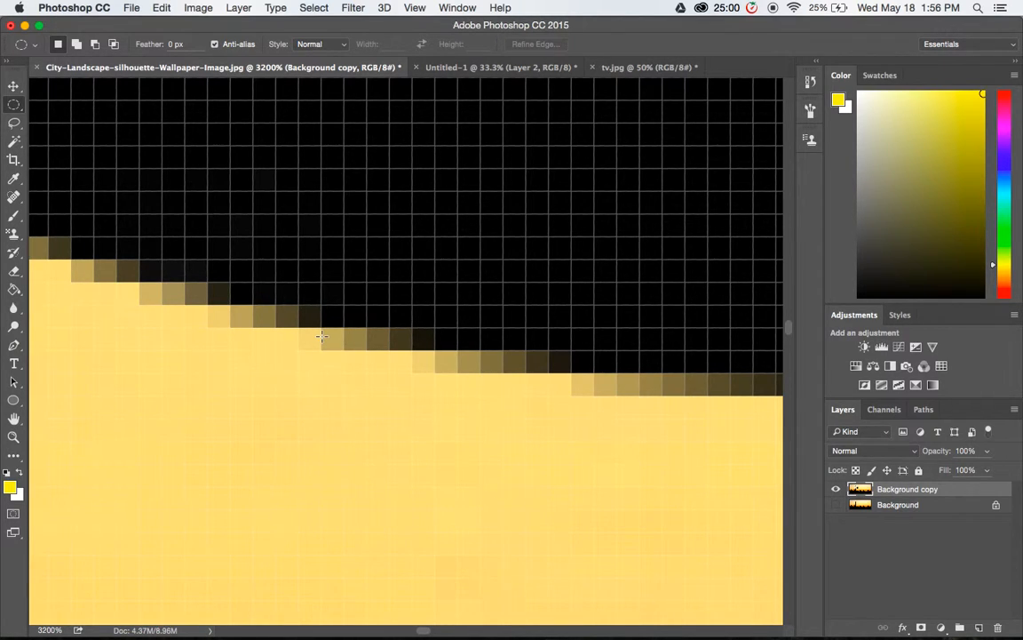
pyautogui.scroll(-10, 322, 335)
pyautogui.scroll(3, 321, 336)
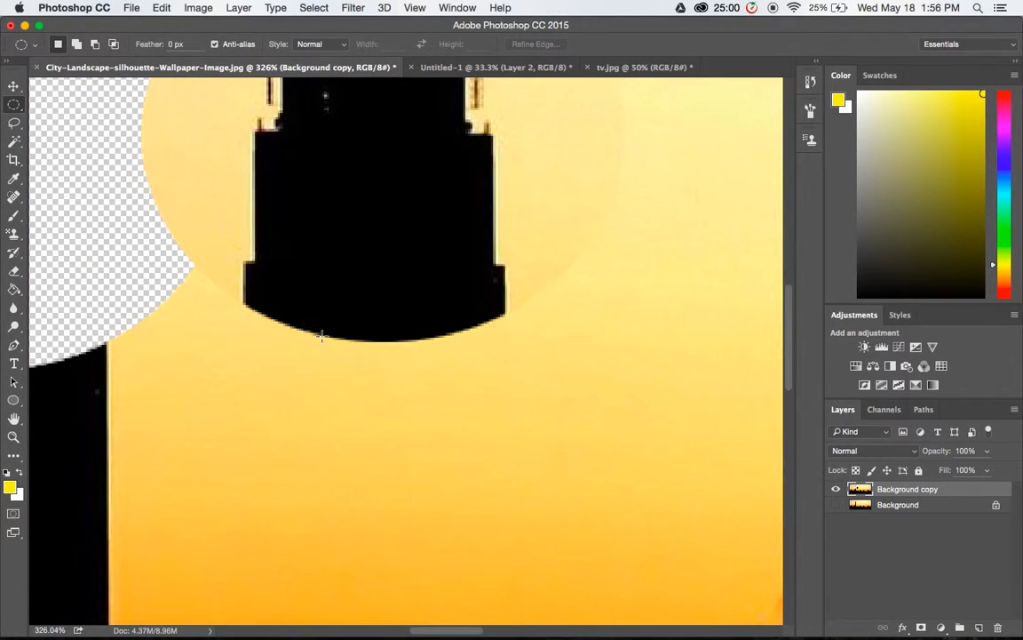
pyautogui.scroll(-2, 321, 336)
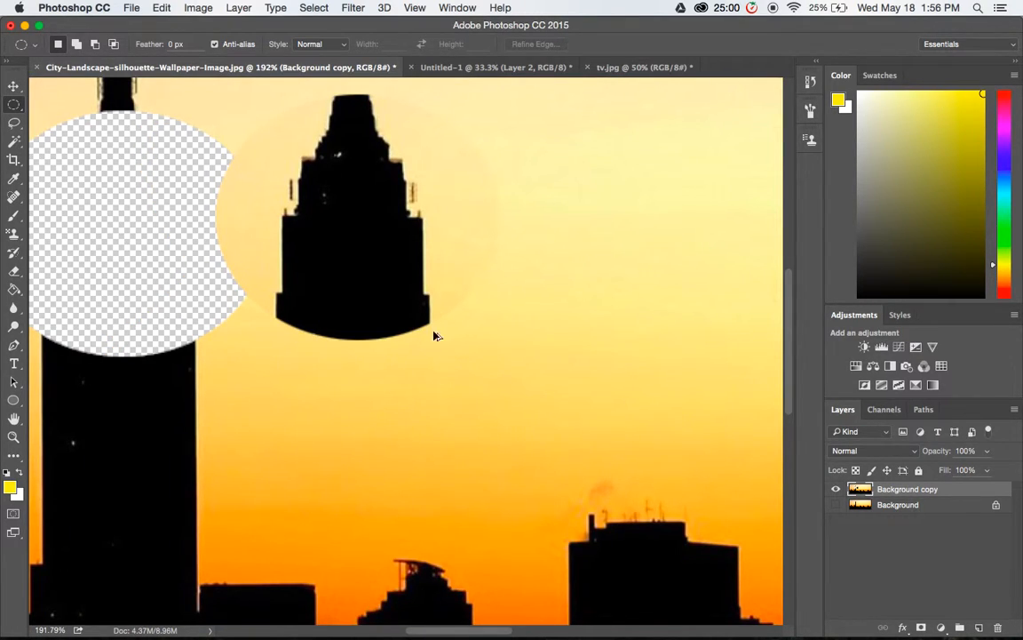
pyautogui.press('super+z')
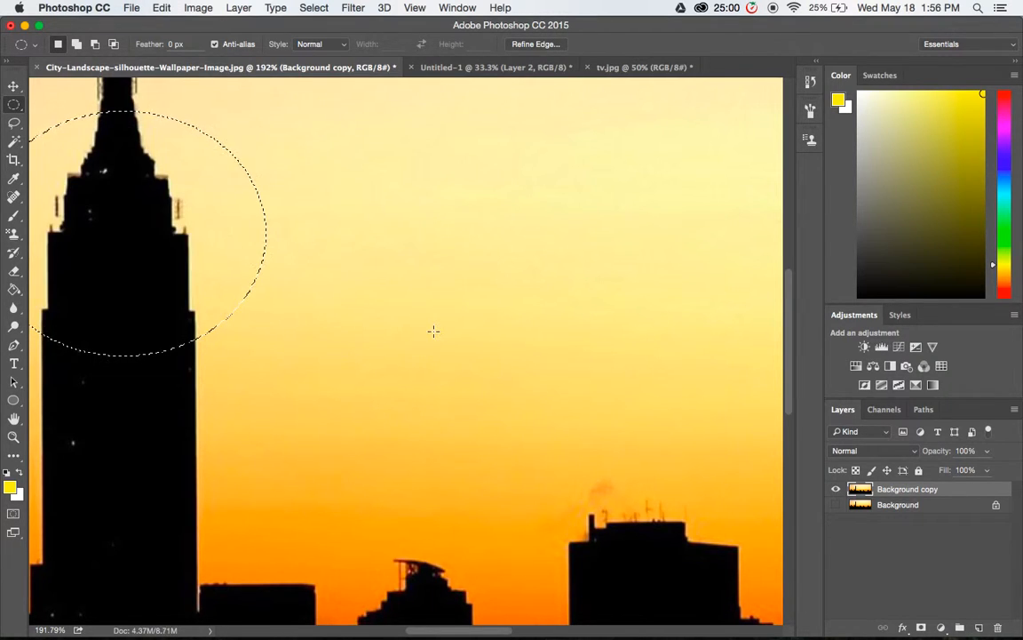
pyautogui.press('super+d')
pyautogui.hscroll(-5, 286, 270)
pyautogui.scroll(2, 286, 271)
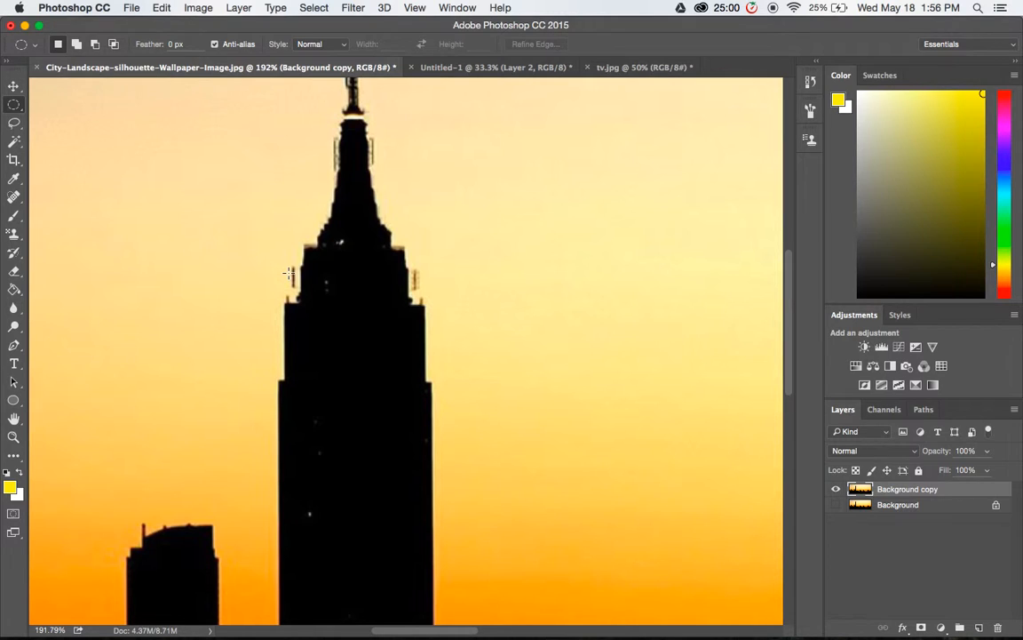
pyautogui.scroll(-5, 289, 277)
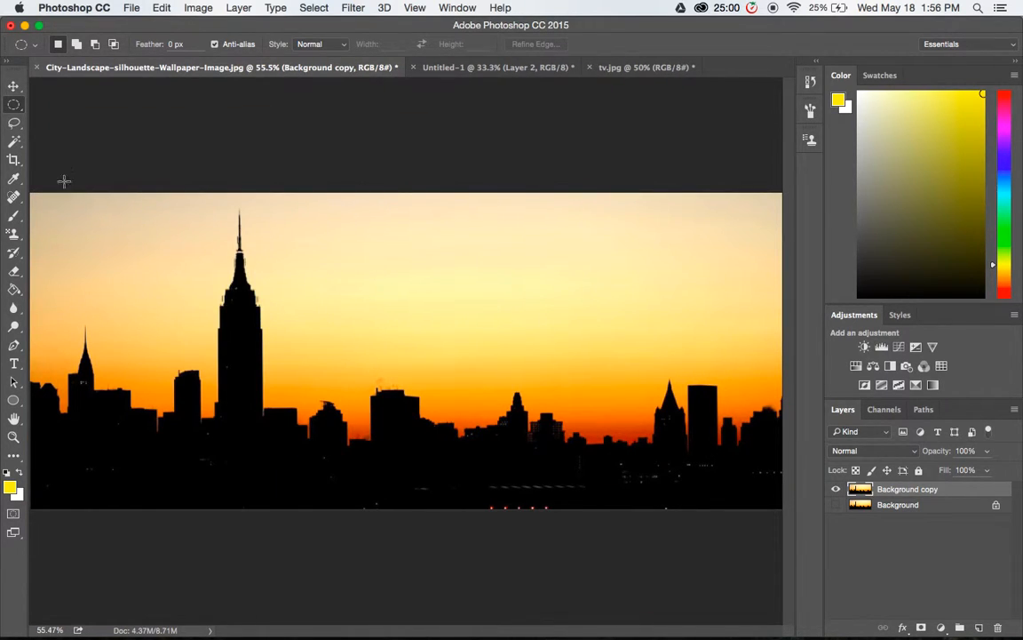
# Step: Select a single pixel row across the image near the base of the buildings with the Single Row Marquee tool
pyautogui.click(13, 104)
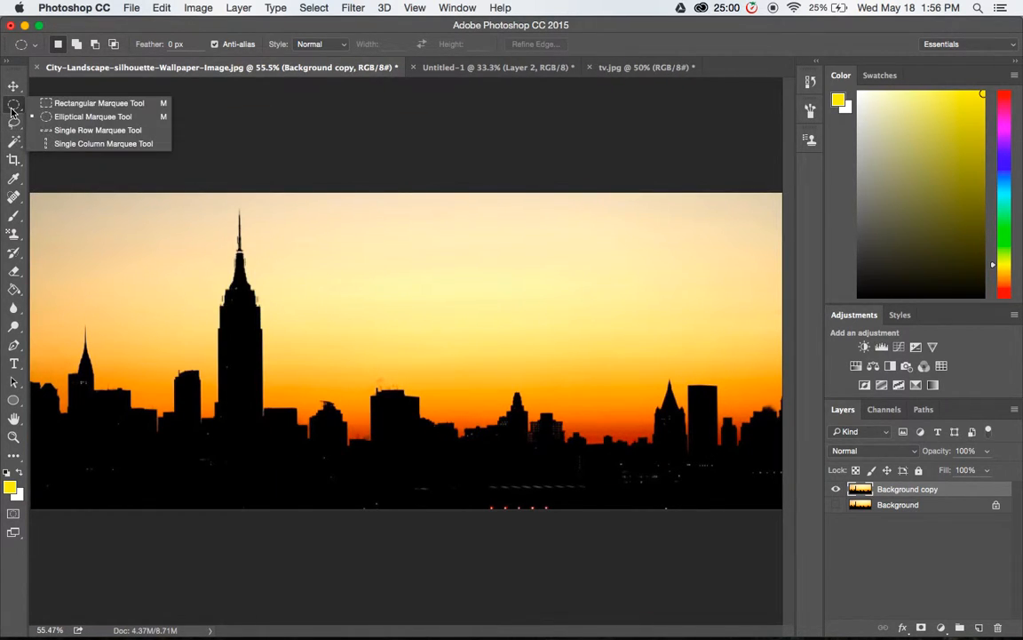
pyautogui.click(125, 130)
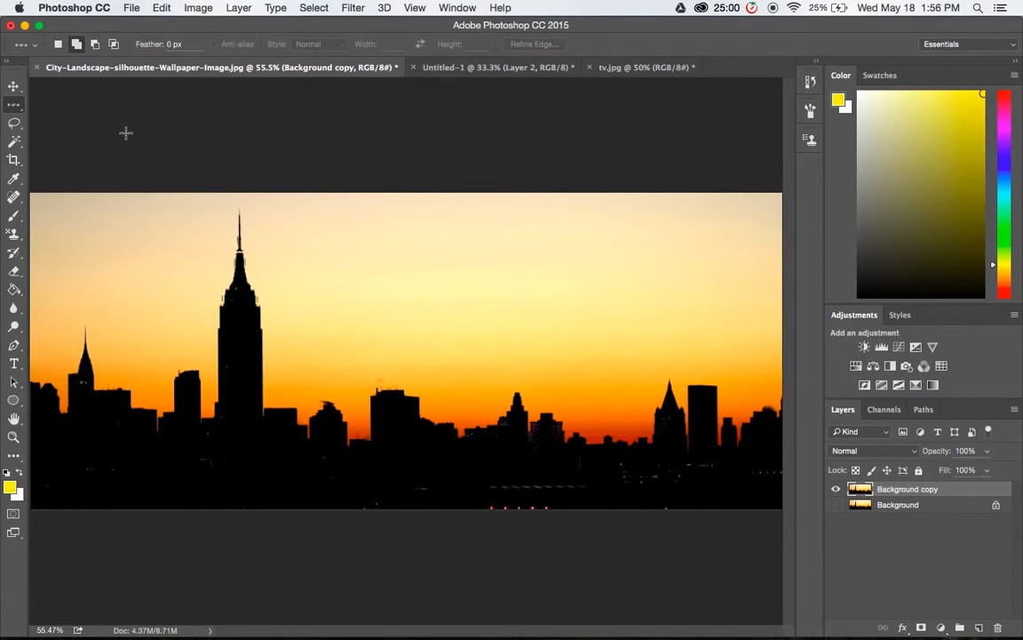
pyautogui.moveTo(188, 419); pyautogui.dragTo(186, 430)
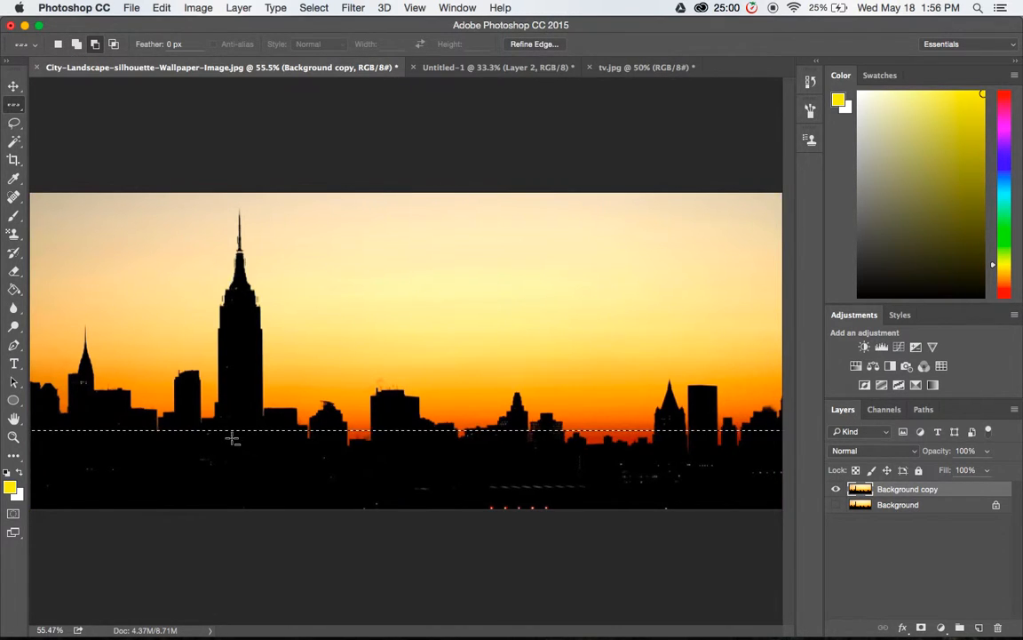
# Step: Examine the single-row selection up close, then try stretching the selected pixel row downward over the skyline's base and cancel the transform
pyautogui.scroll(10, 238, 437)
pyautogui.scroll(5, 338, 196)
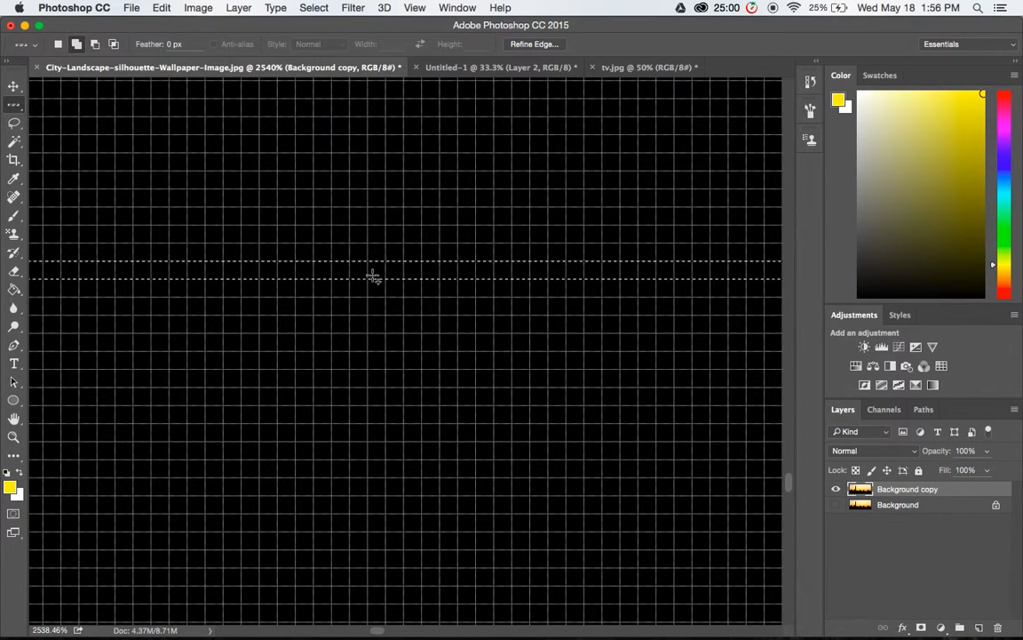
pyautogui.press('super+0')
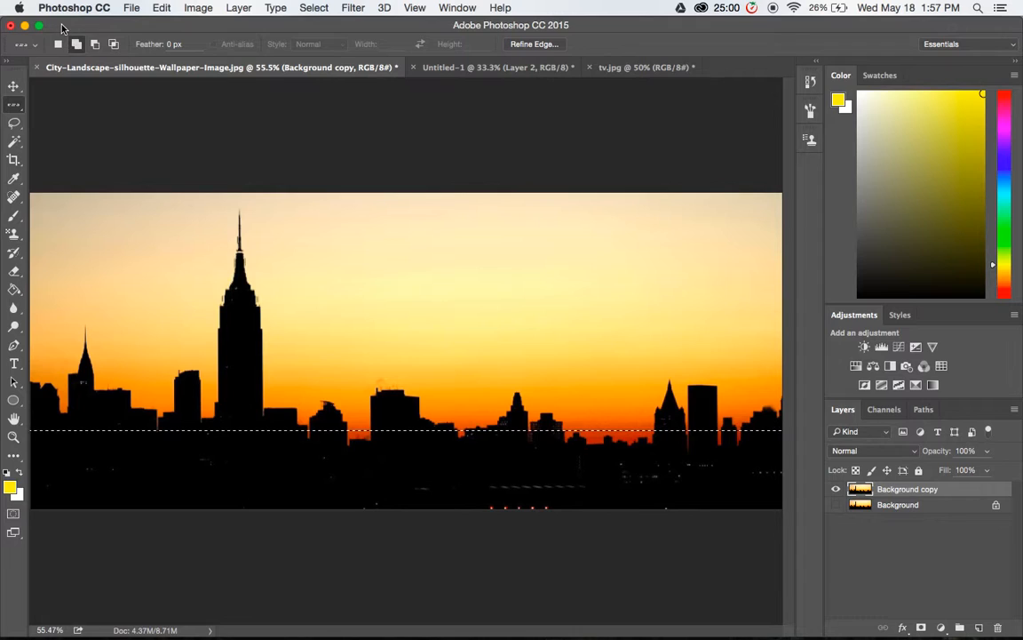
pyautogui.click(13, 86)
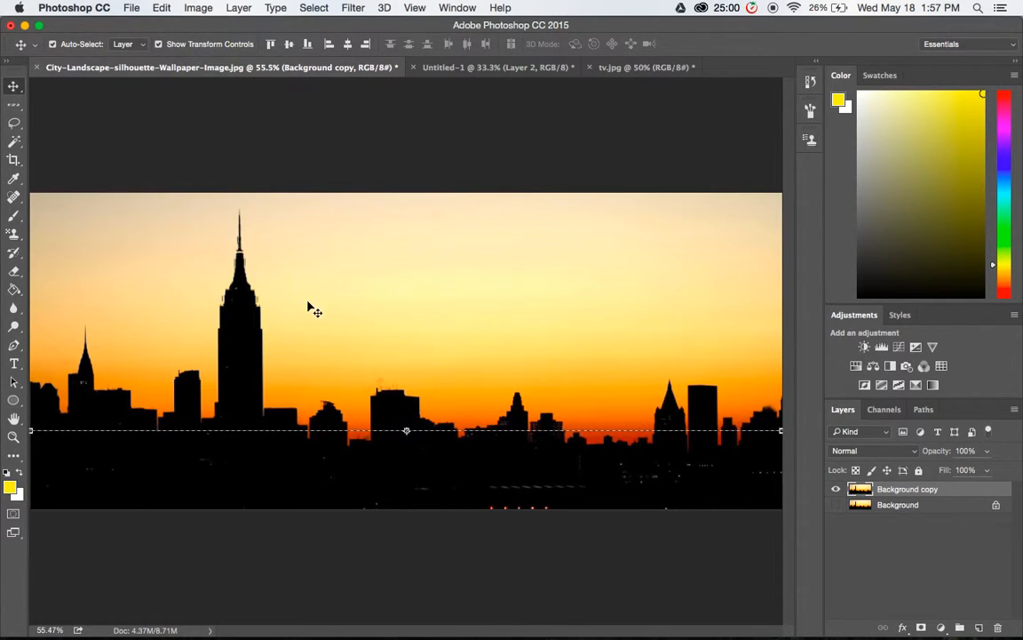
pyautogui.moveTo(406, 433); pyautogui.dragTo(401, 564)
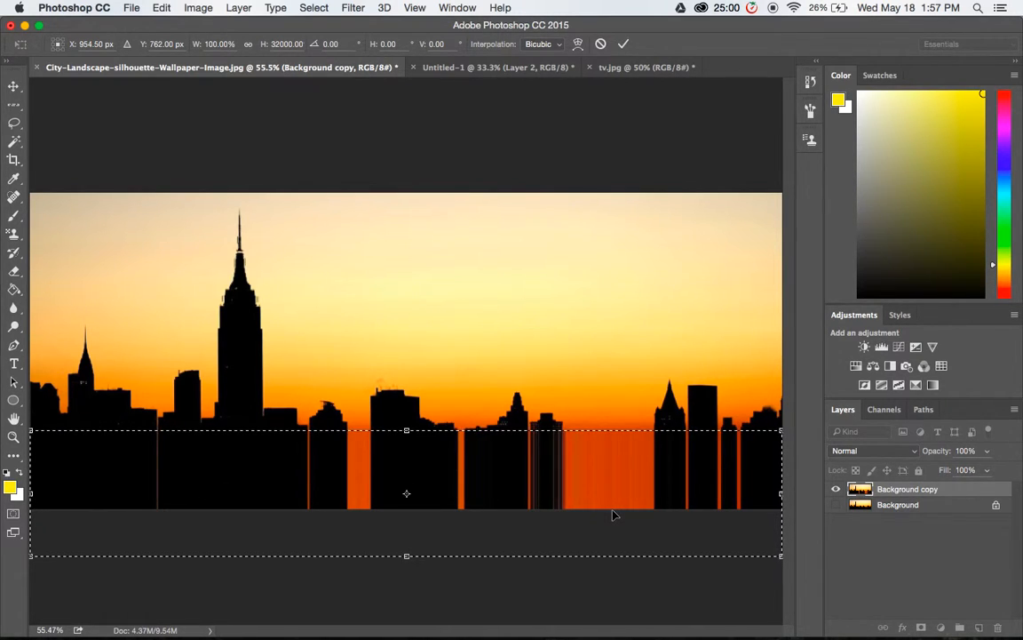
pyautogui.moveTo(406, 432); pyautogui.dragTo(406, 483)
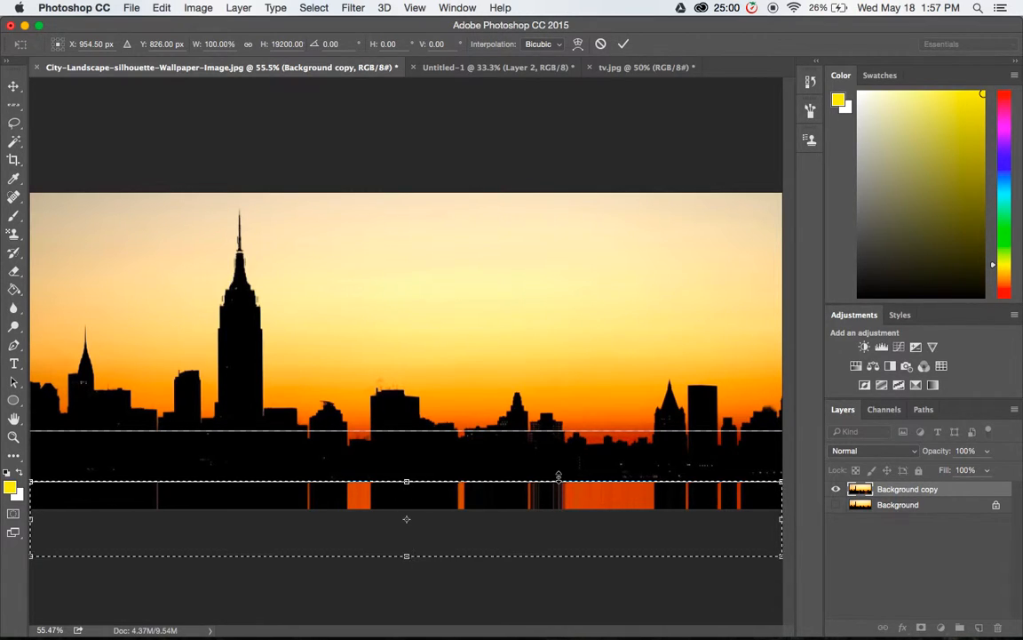
pyautogui.press('Return')
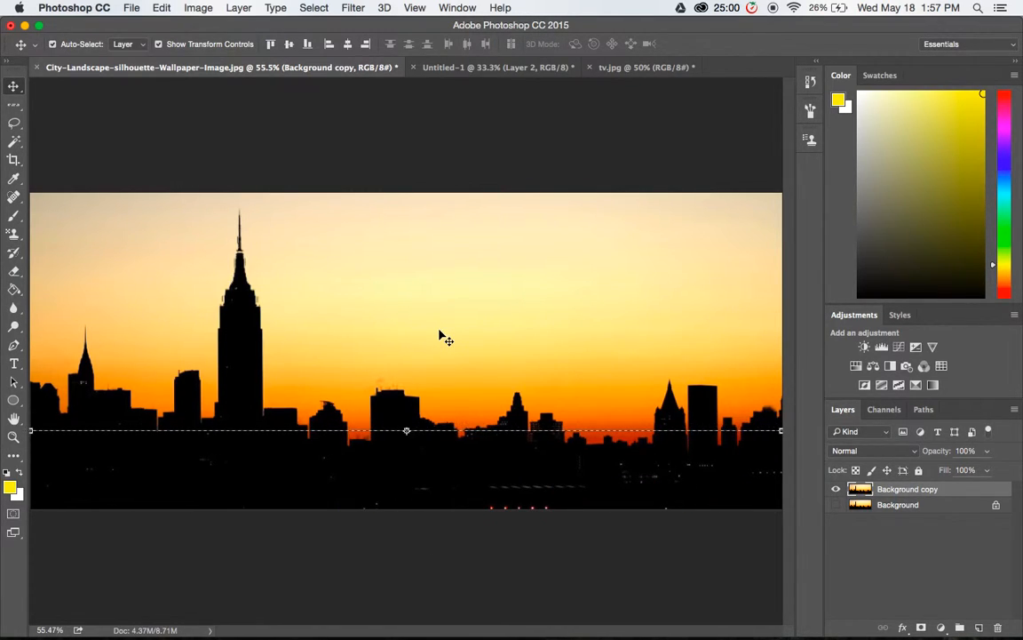
# Step: Clear the row selection and select the tall tower from spire to base with the Rectangular Marquee tool
pyautogui.hotkey('ctrl', 'd')
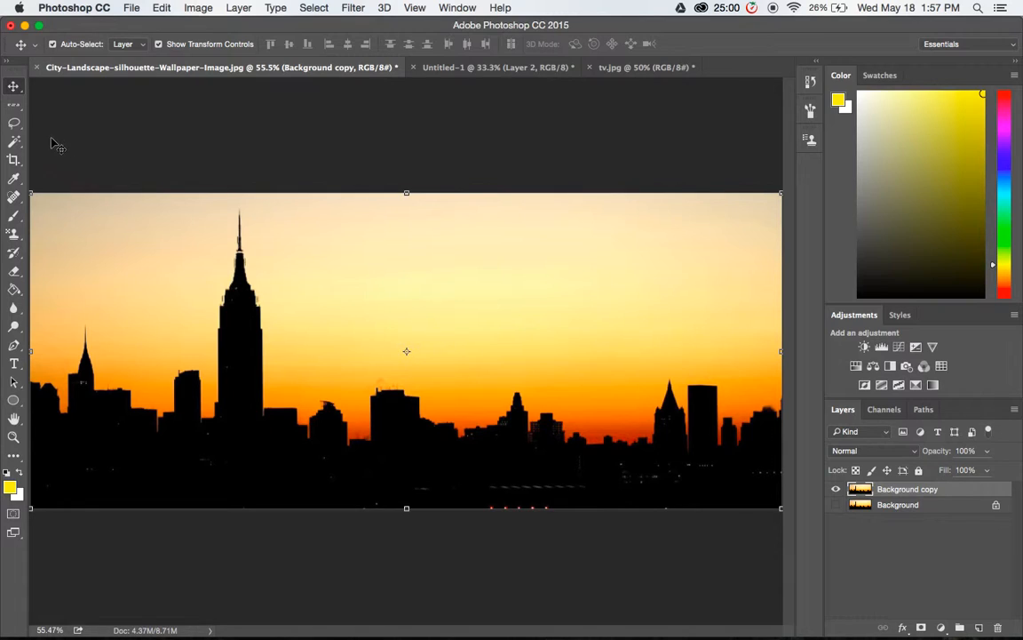
pyautogui.moveTo(13, 105); pyautogui.dragTo(95, 108)
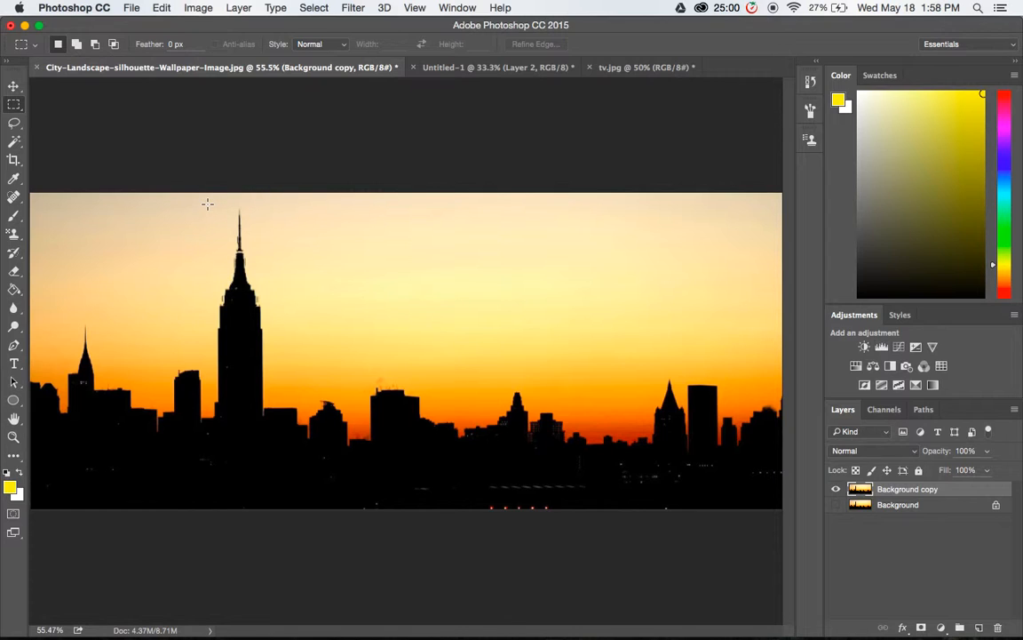
pyautogui.moveTo(208, 204); pyautogui.dragTo(276, 450)
# Step: Try copying the selected tower to a new layer and moving it across the skyline, then undo back to the tower selection
pyautogui.press('super+j')
pyautogui.moveTo(240, 333); pyautogui.dragTo(620, 330)
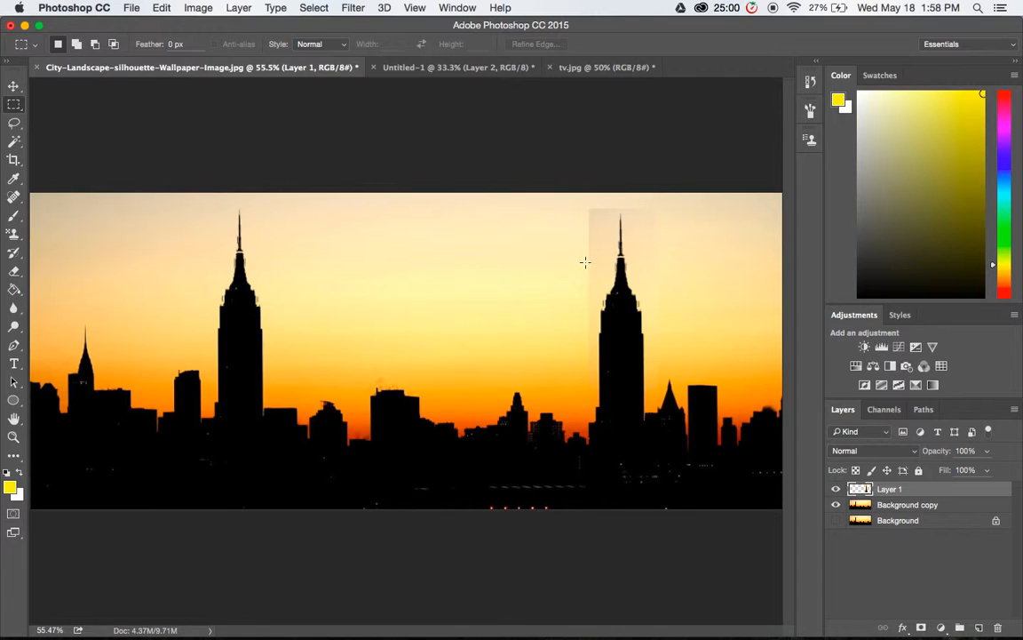
pyautogui.moveTo(603, 265)
pyautogui.mouseDown()
pyautogui.moveTo(646, 264)
pyautogui.moveTo(592, 248)
pyautogui.moveTo(590, 259)
pyautogui.moveTo(732, 263)
pyautogui.moveTo(616, 274)
pyautogui.moveTo(612, 256)
pyautogui.moveTo(596, 265)
pyautogui.mouseUp()
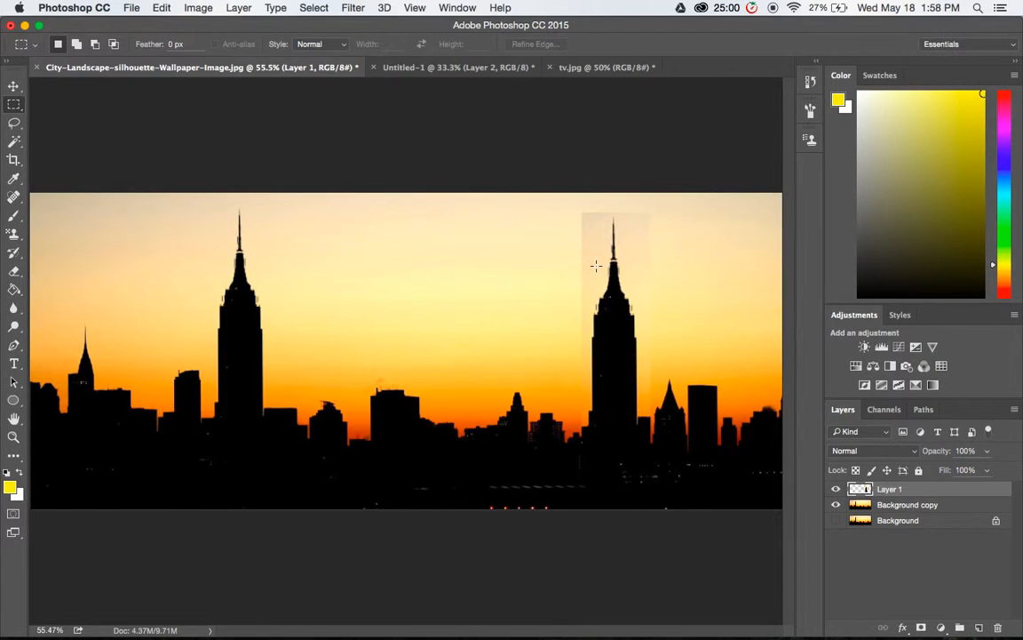
pyautogui.press('super+z')
pyautogui.press('super+z')
pyautogui.press('alt+super+z')
pyautogui.press('alt+super+z')
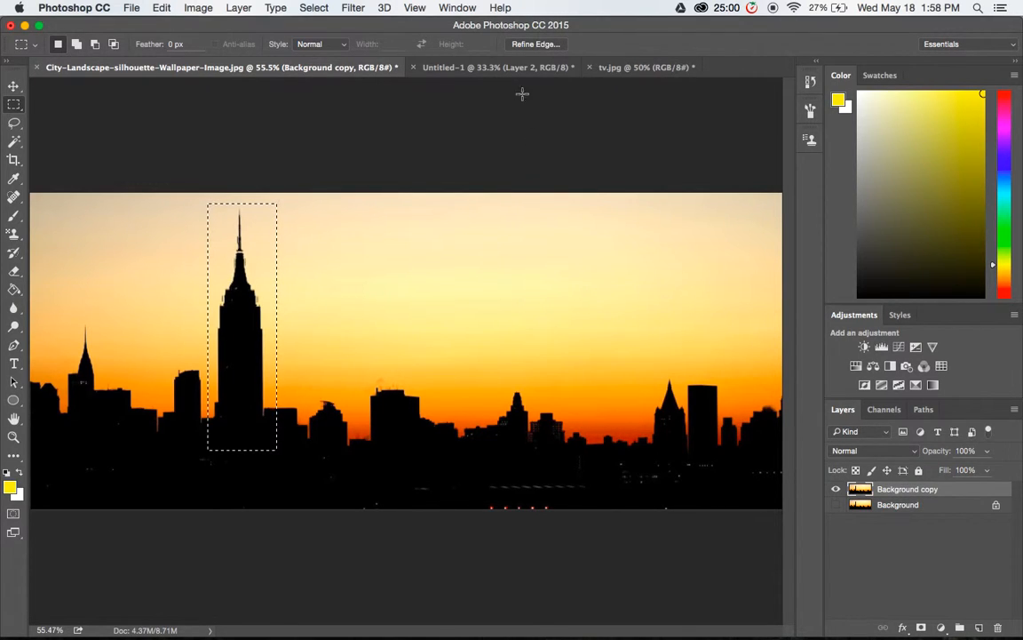
# Step: Refine the edge of the tower selection with a radius of 7.5 px, output to a selection
pyautogui.click(533, 43)
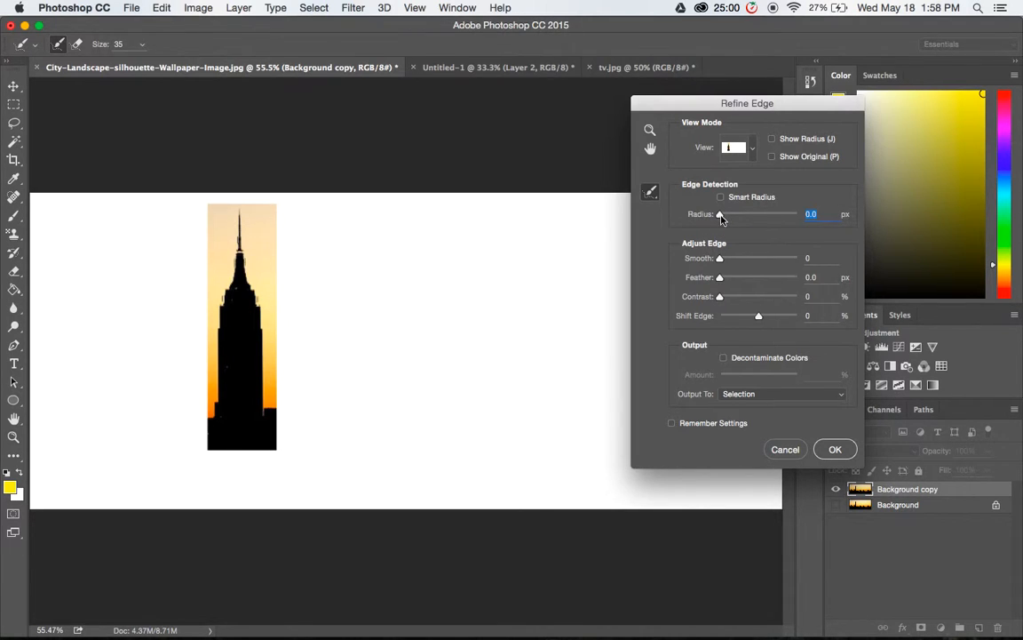
pyautogui.moveTo(721, 217); pyautogui.dragTo(742, 219)
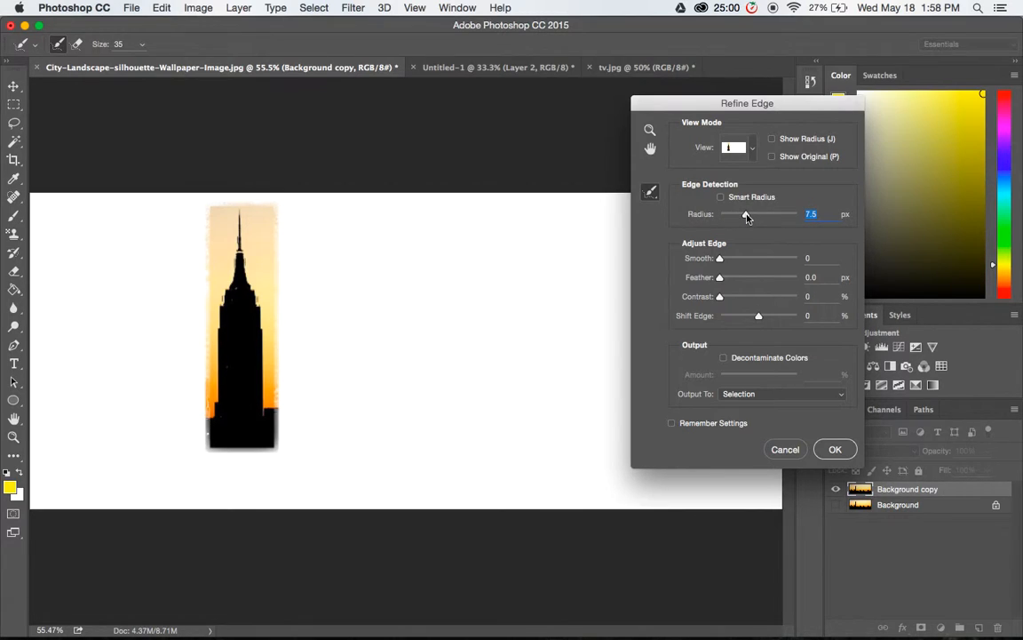
pyautogui.click(835, 450)
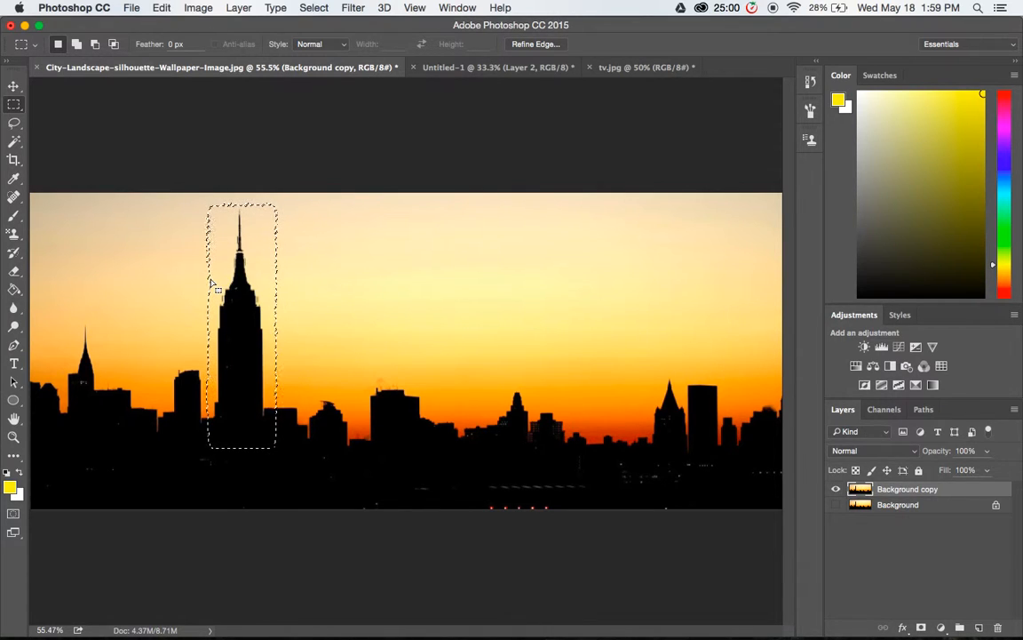
# Step: Paste a copy of the refined tower selection onto a new layer and move it across to the skyline's right part
pyautogui.press('super+c')
pyautogui.press('super+v')
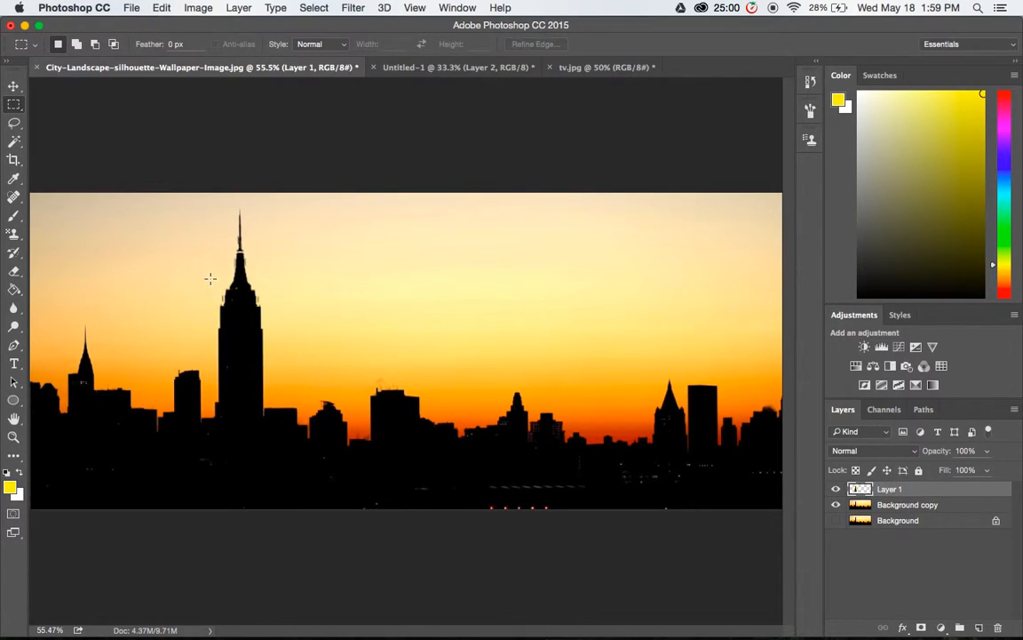
pyautogui.moveTo(251, 354); pyautogui.dragTo(629, 355)
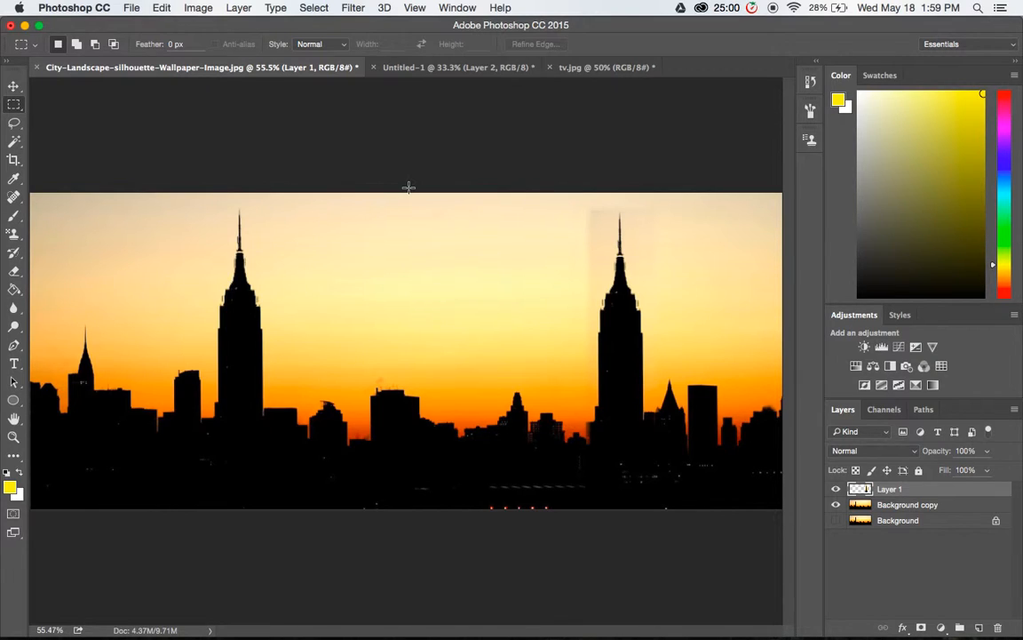
# Step: In the Untitled-1 document, cut a centred circular hole out of the red circle on the Background copy layer using the Elliptical Marquee tool
pyautogui.click(450, 71)
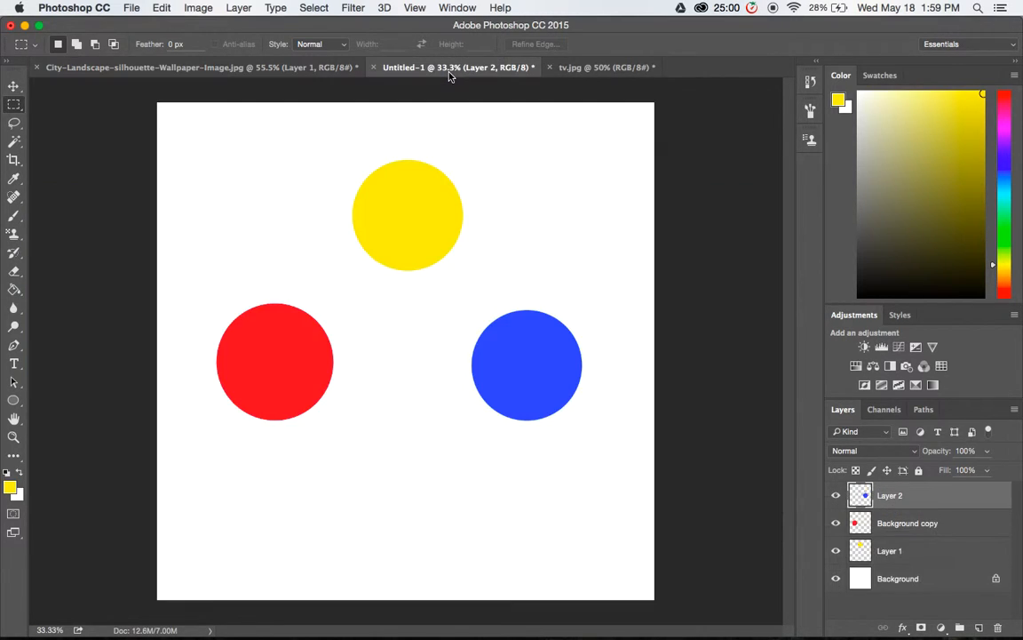
pyautogui.click(13, 109)
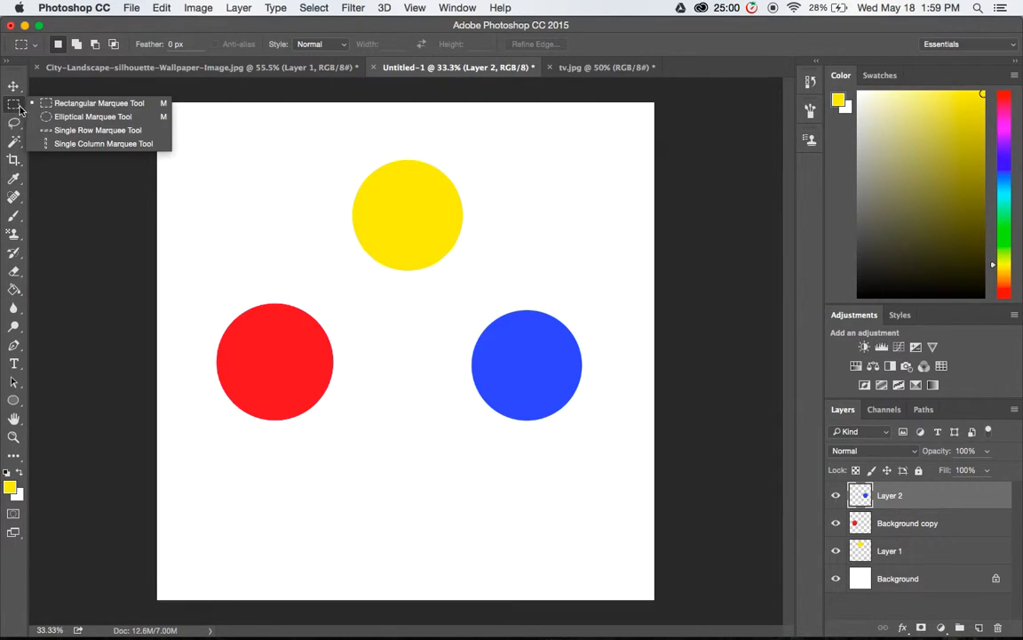
pyautogui.click(93, 117)
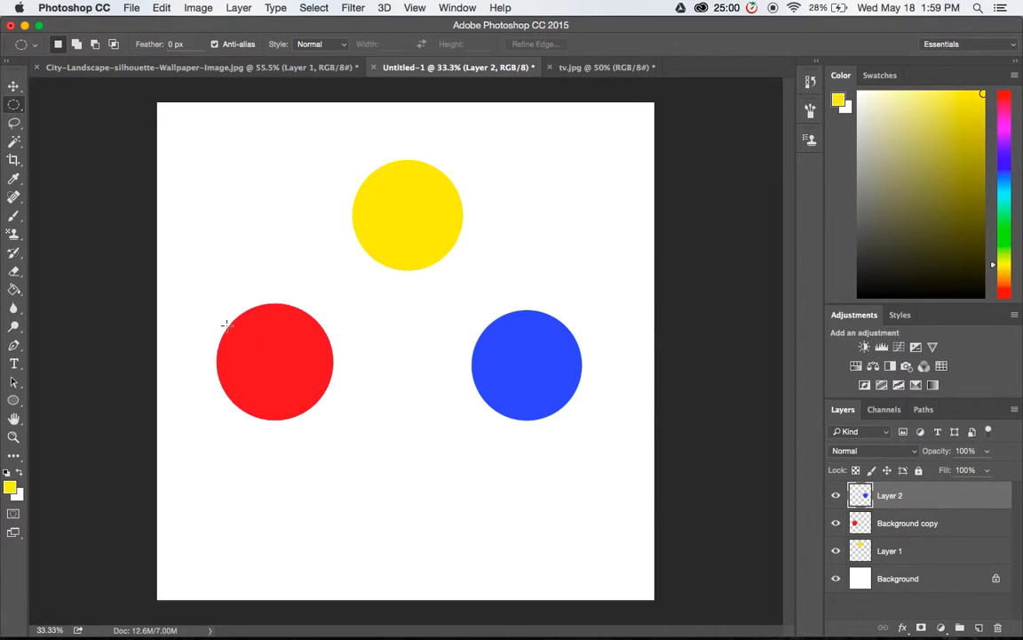
pyautogui.moveTo(230, 325); pyautogui.dragTo(355, 409)
pyautogui.moveTo(273, 377); pyautogui.dragTo(273, 369)
pyautogui.moveTo(1010, 586)
pyautogui.click(973, 523)
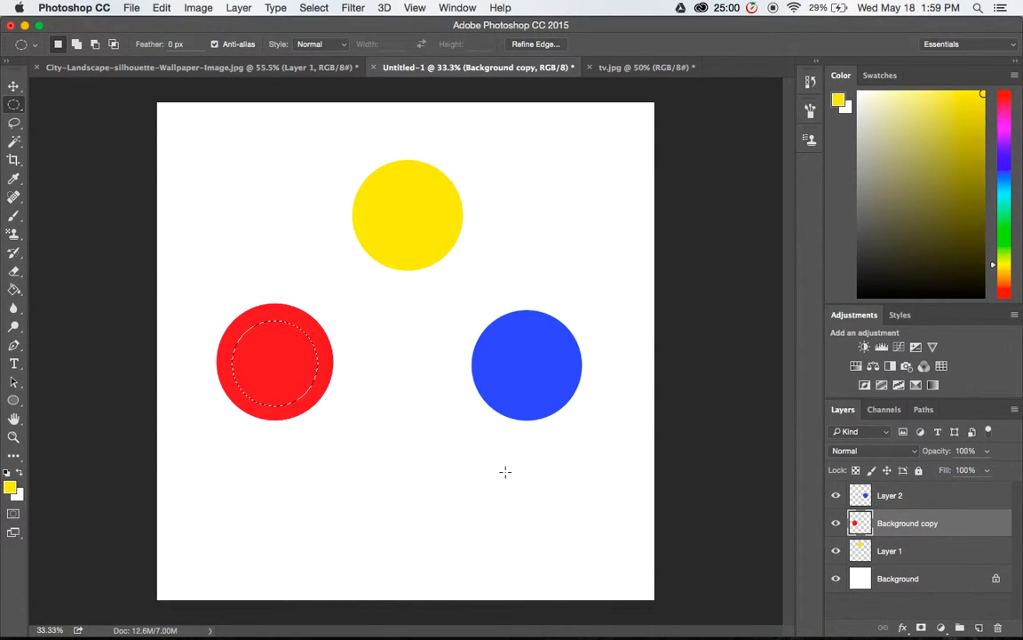
pyautogui.moveTo(274, 358); pyautogui.dragTo(274, 359)
pyautogui.press('Delete')
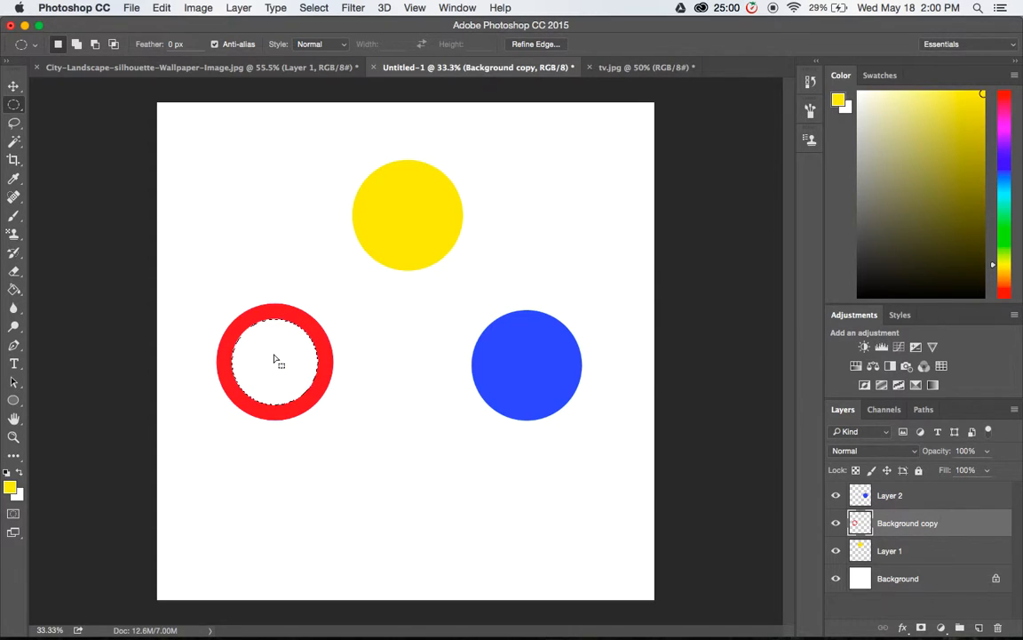
pyautogui.press('super+d')
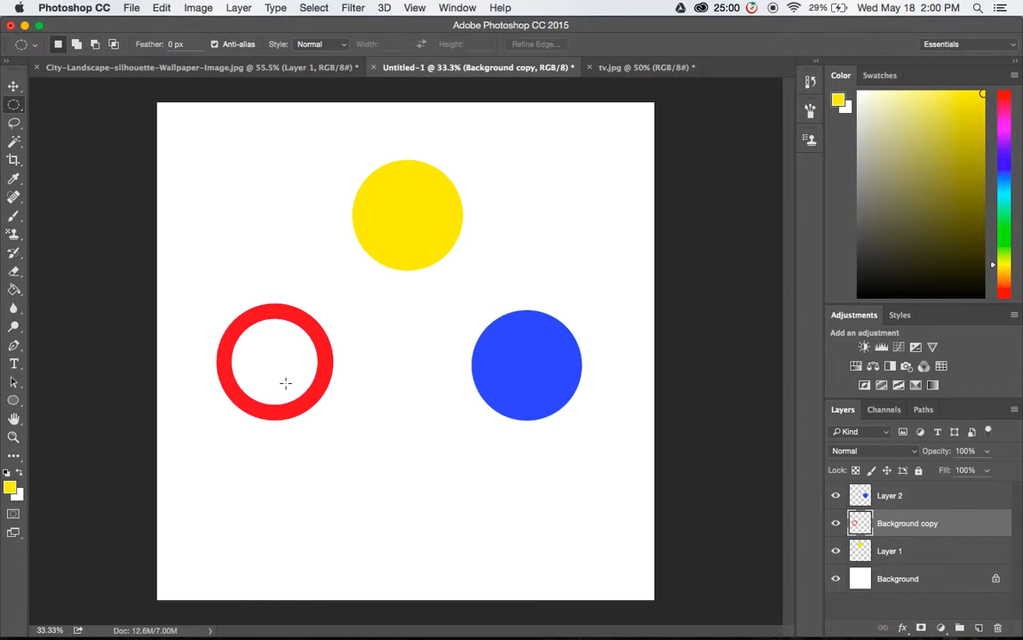
# Step: With a 25 px feather, delete a soft round spot from the blue circle's upper-left area on Layer 2 and move the circle over the yellow one
pyautogui.click(178, 44)
pyautogui.write('25')
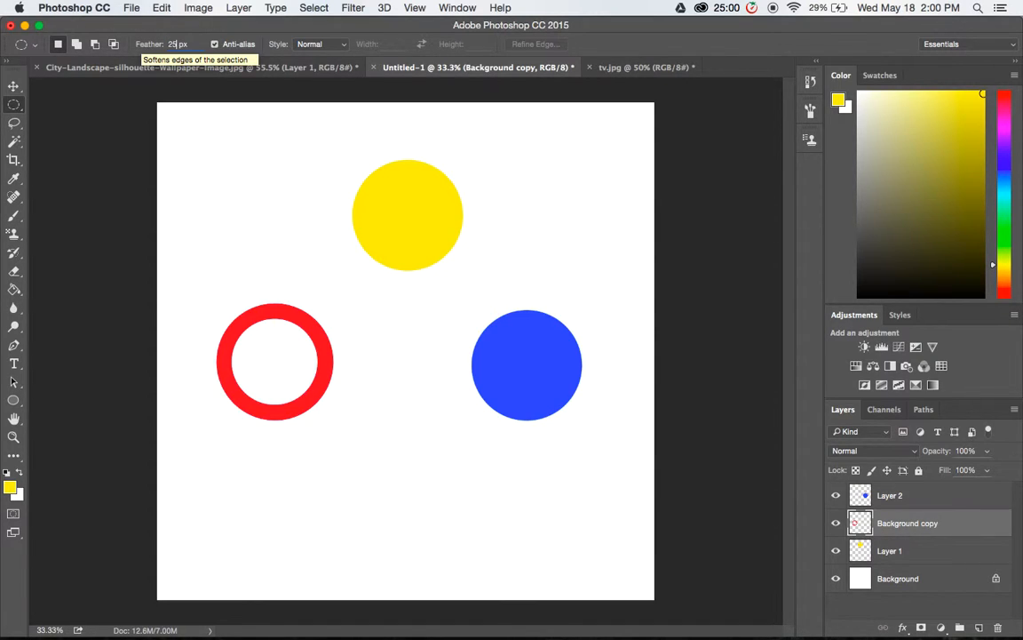
pyautogui.press('Return')
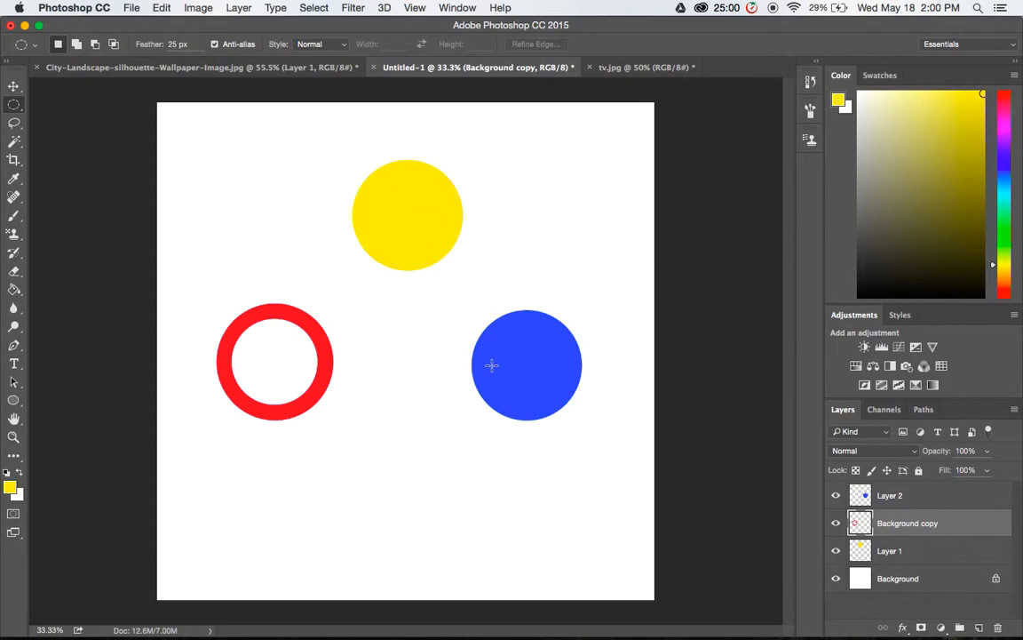
pyautogui.moveTo(494, 328); pyautogui.dragTo(532, 361)
pyautogui.hotkey('alt', ']')
pyautogui.press('super+BackSpace')
pyautogui.press('super+d')
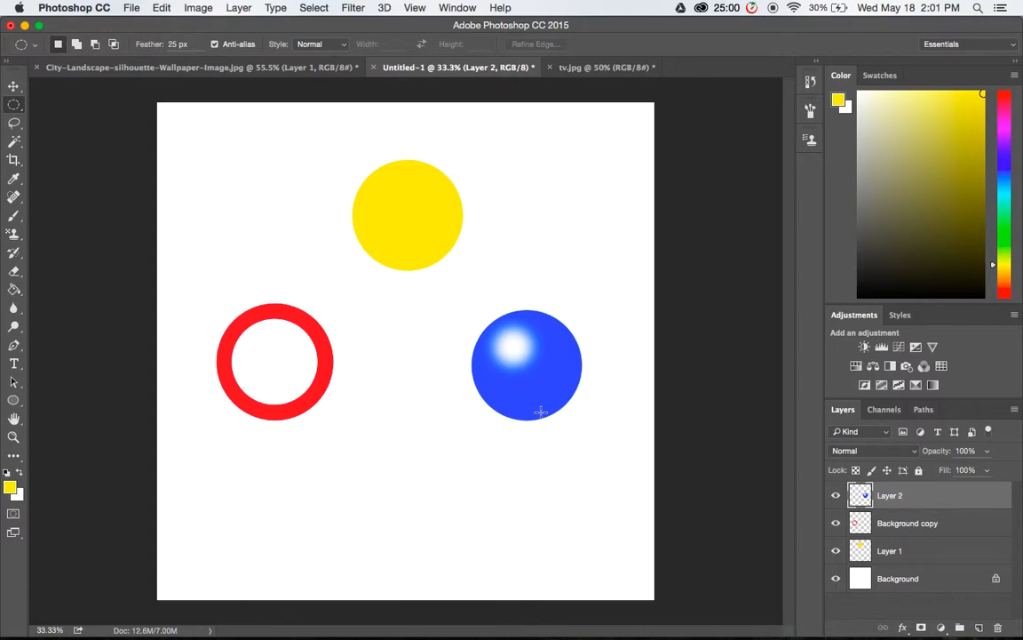
pyautogui.moveTo(531, 397); pyautogui.dragTo(413, 241)
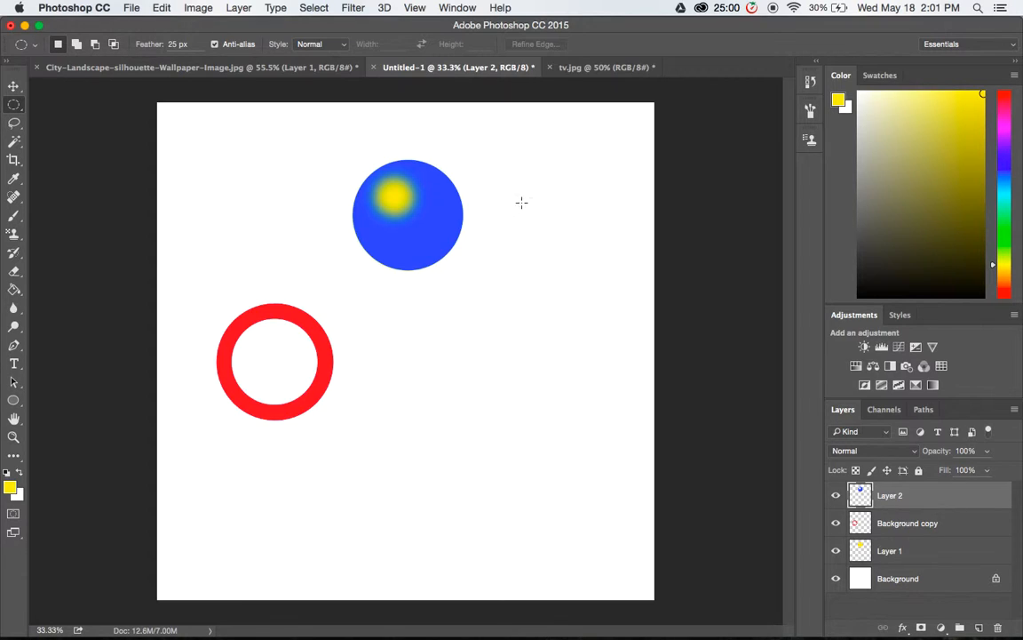
# Step: In the tv.jpg document, compare the image with the Background copy layer hidden and shown, leaving the layer visible
pyautogui.click(592, 71)
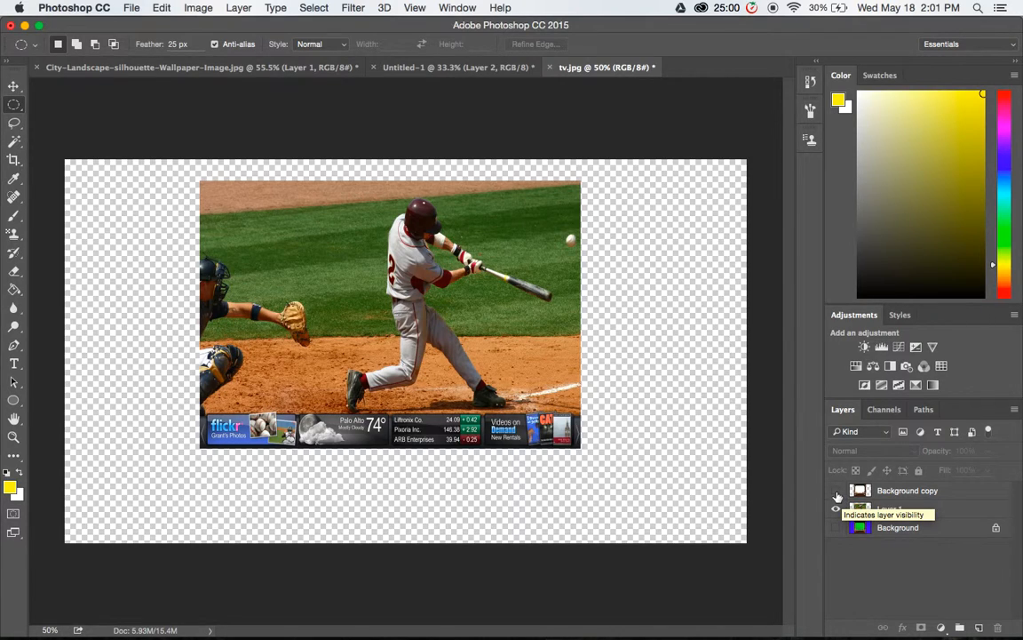
pyautogui.click(836, 493)
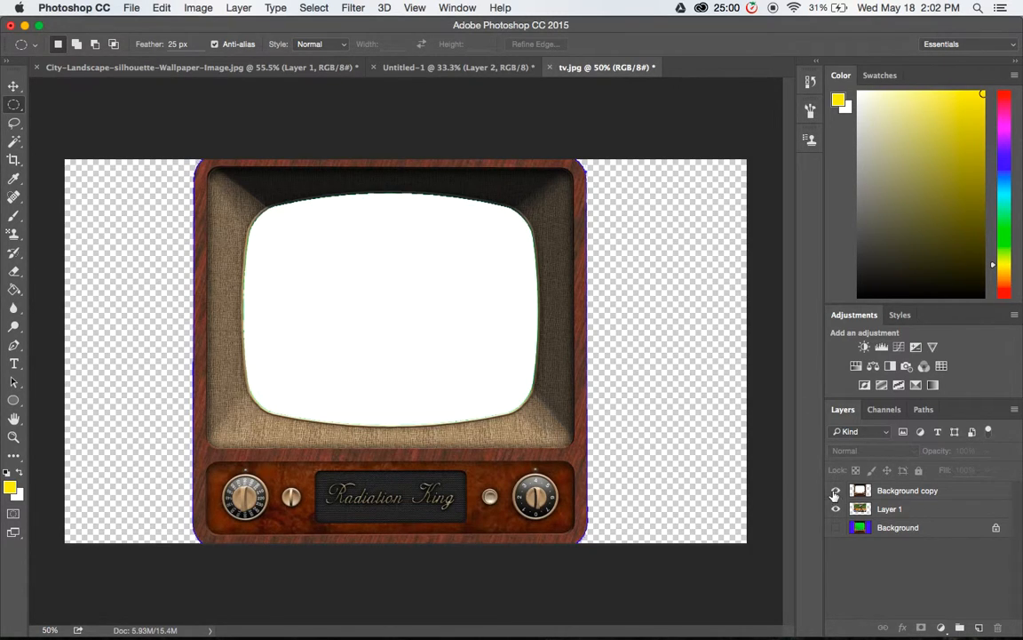
pyautogui.click(835, 492)
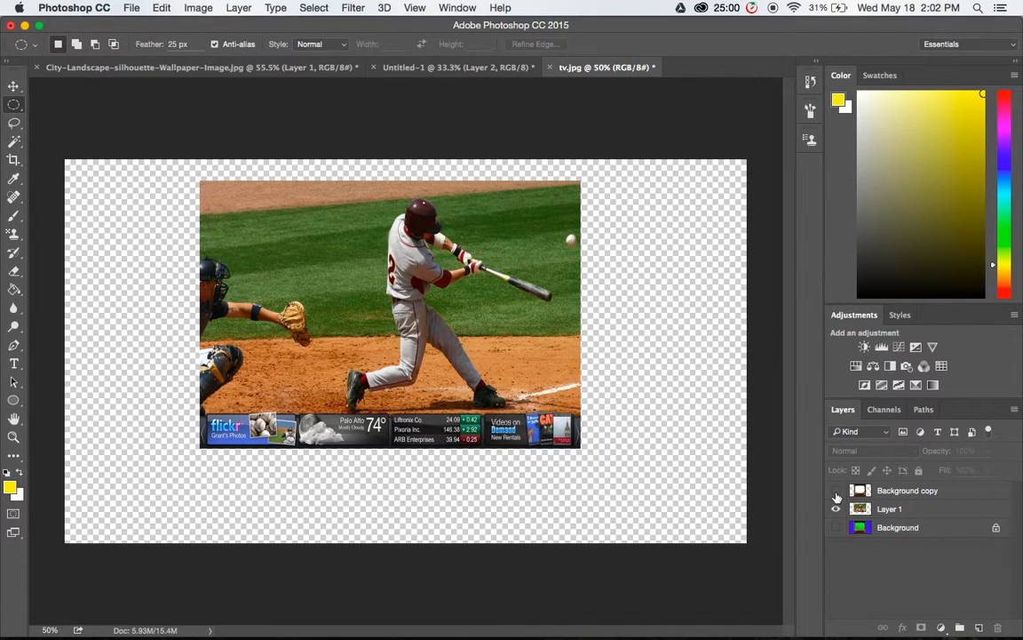
pyautogui.click(836, 493)
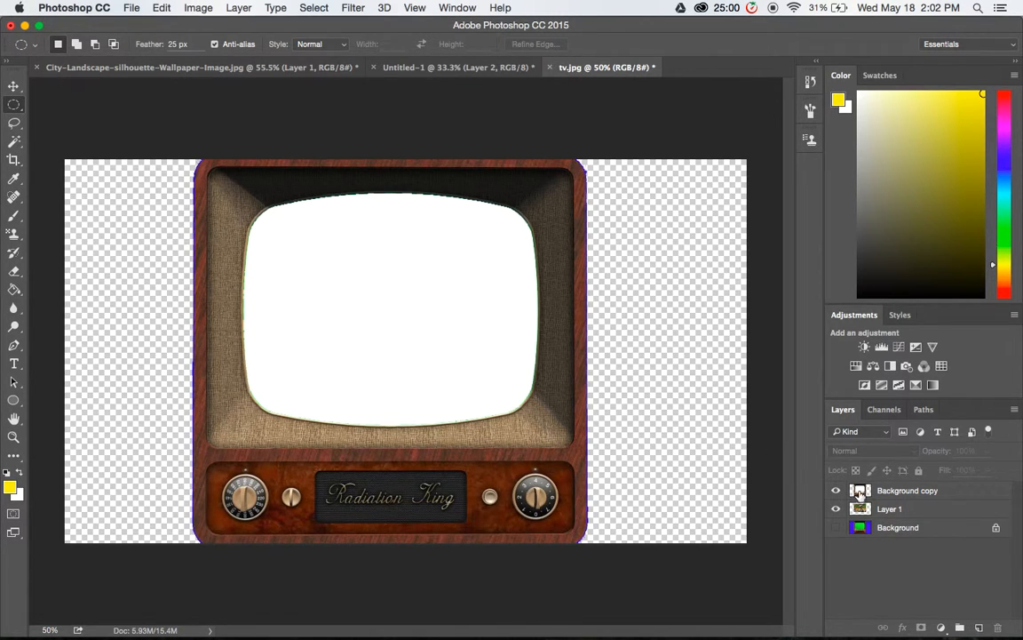
pyautogui.click(836, 494)
pyautogui.click(836, 494)
pyautogui.click(837, 491)
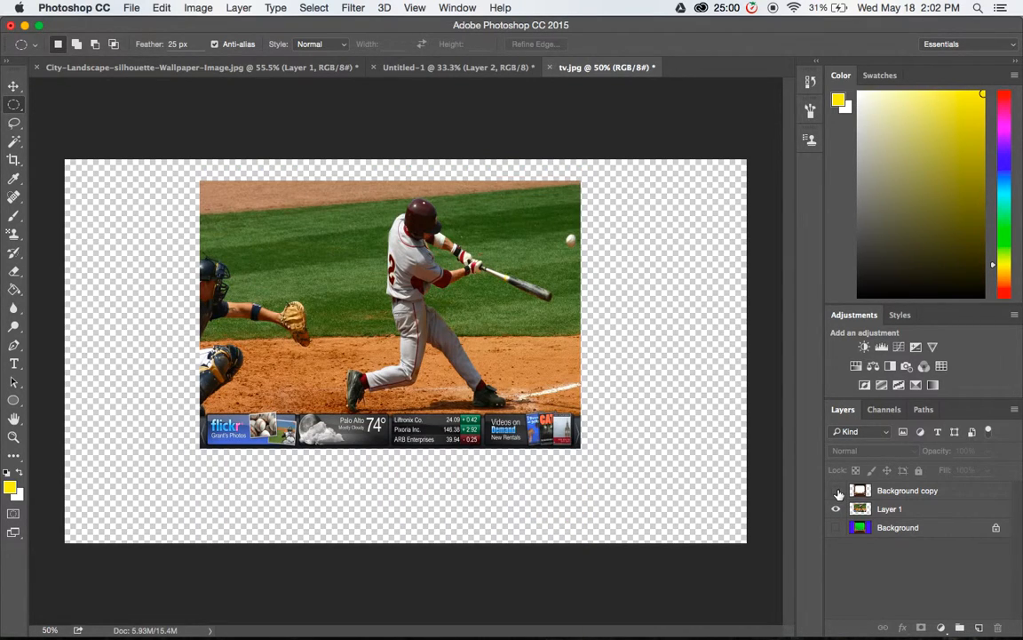
pyautogui.click(836, 491)
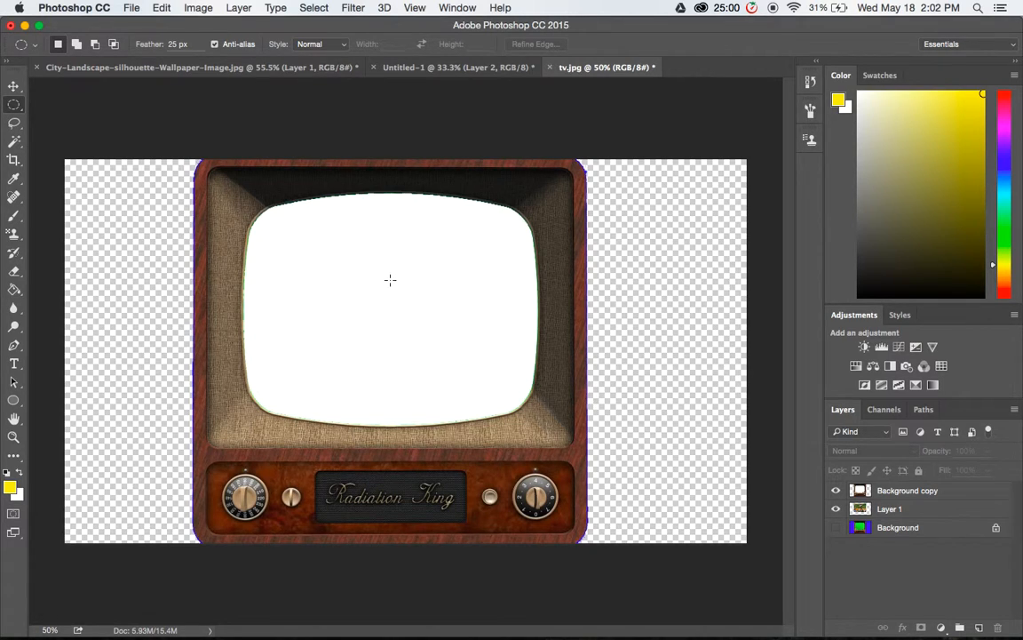
# Step: With a Rectangular Marquee feathered 50 px, delete the area inside the television's white screen on the Background copy layer, then deselect
pyautogui.rightClick(14, 104)
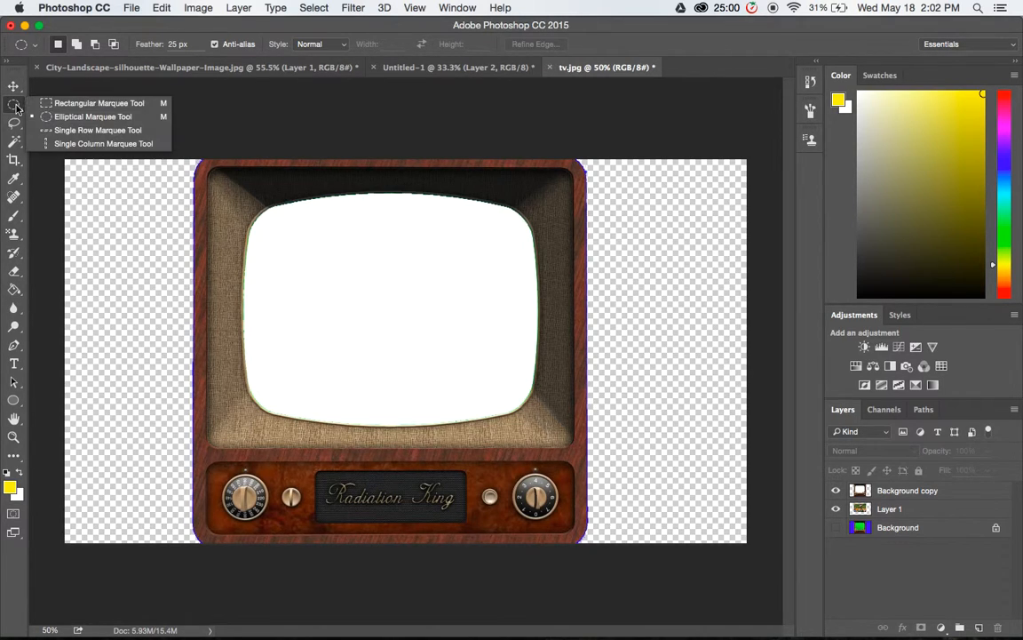
pyautogui.click(72, 104)
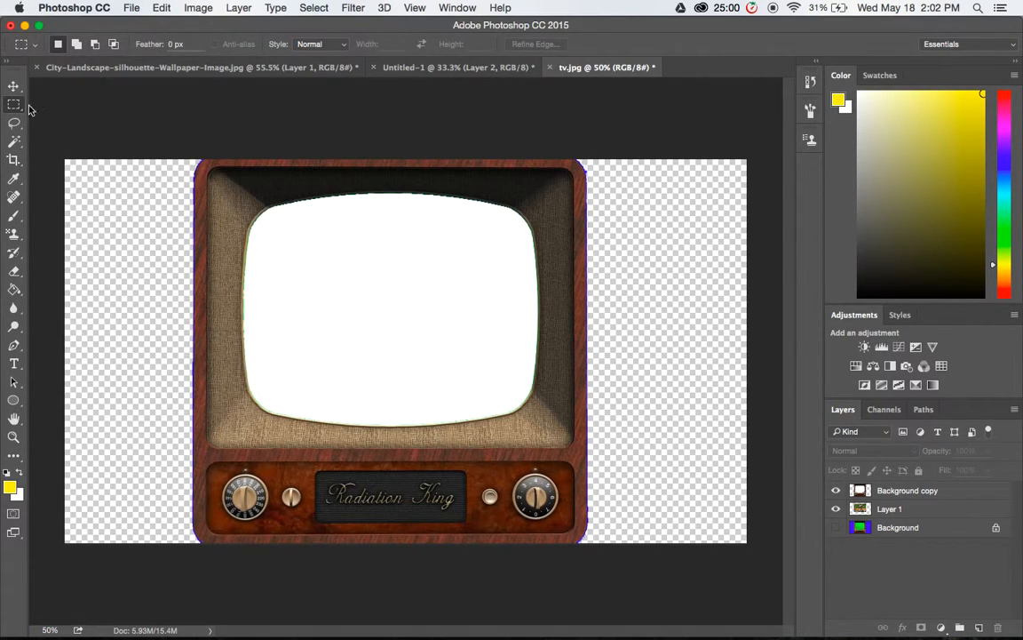
pyautogui.click(170, 44)
pyautogui.click(169, 45)
pyautogui.write('5')
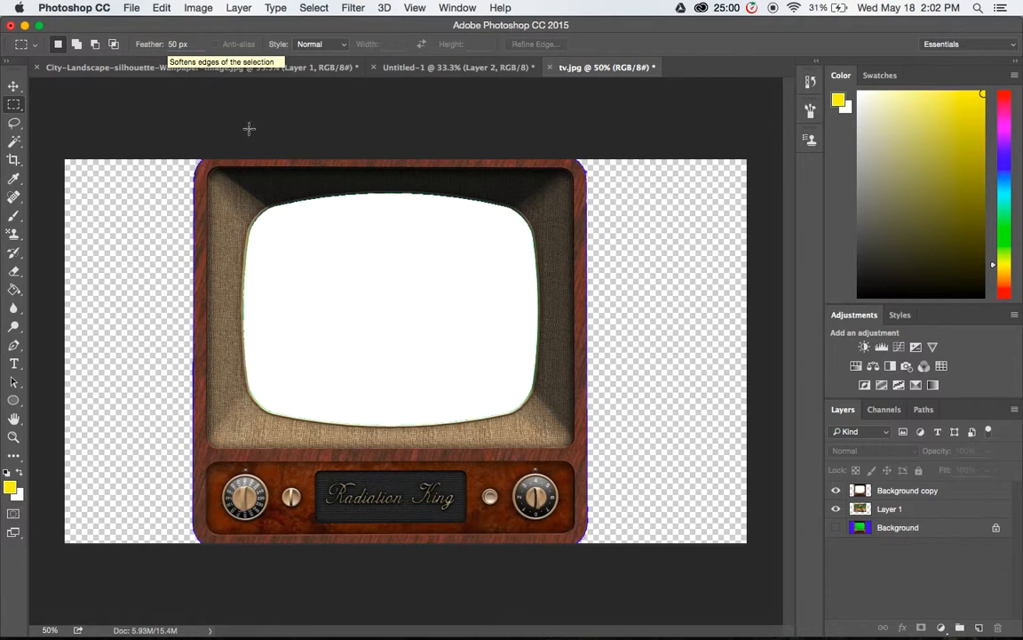
pyautogui.moveTo(258, 220); pyautogui.dragTo(518, 398)
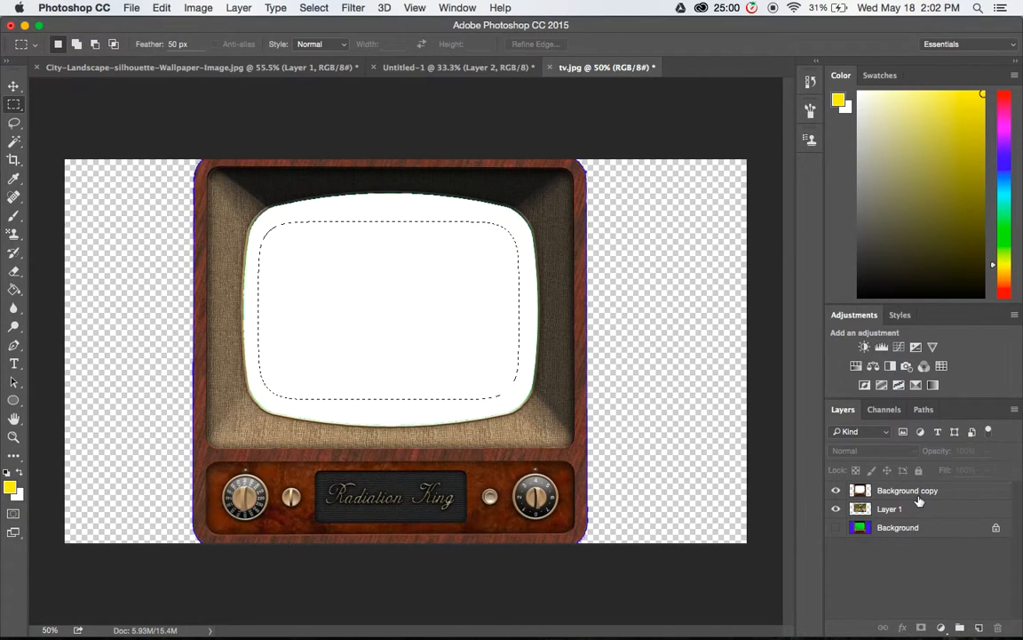
pyautogui.click(889, 491)
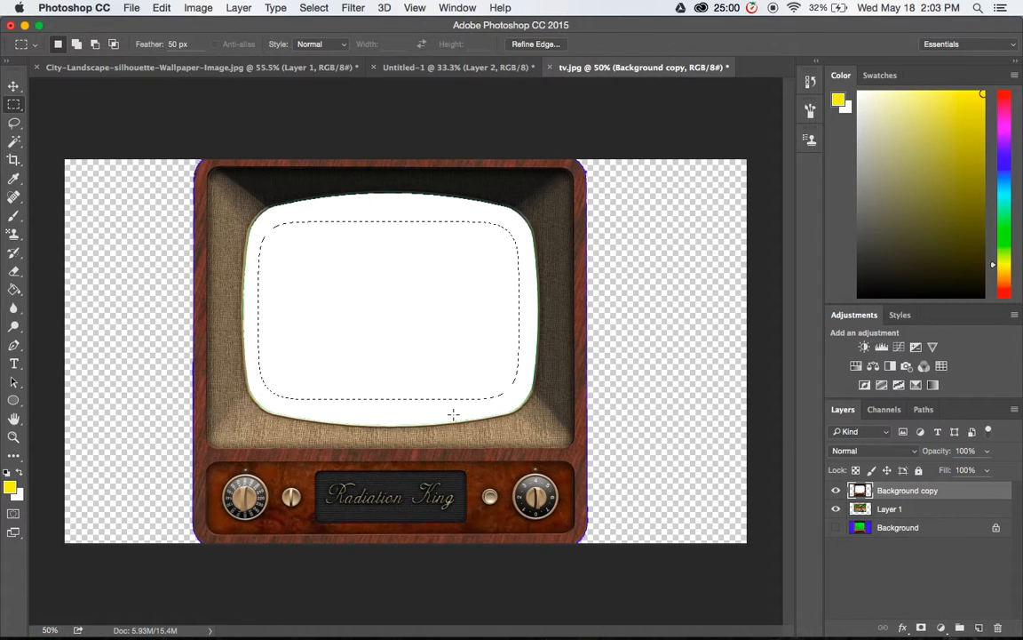
pyautogui.press('Delete')
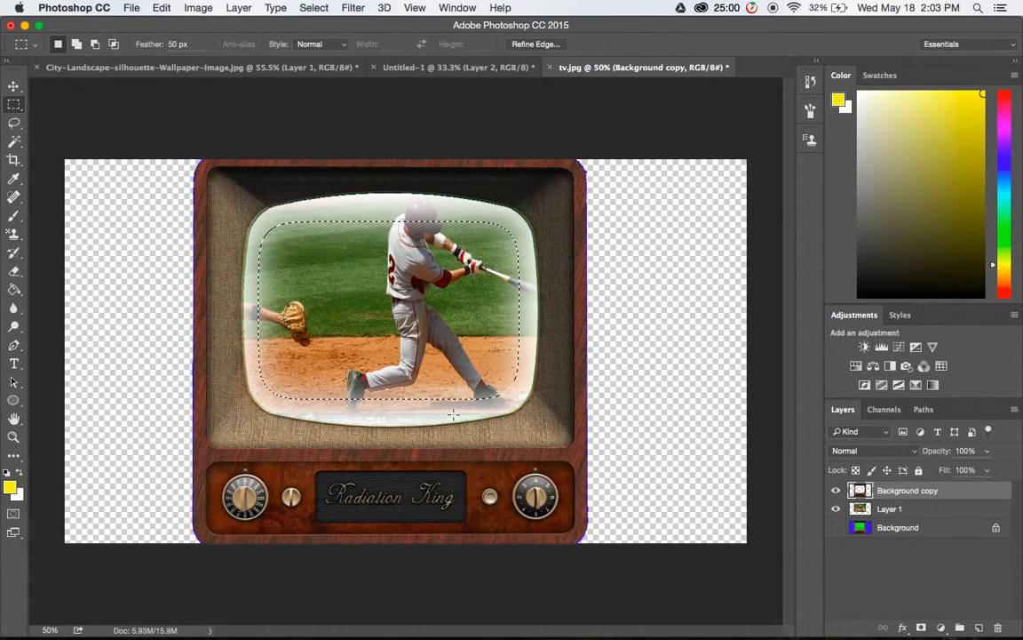
pyautogui.press('super+d')
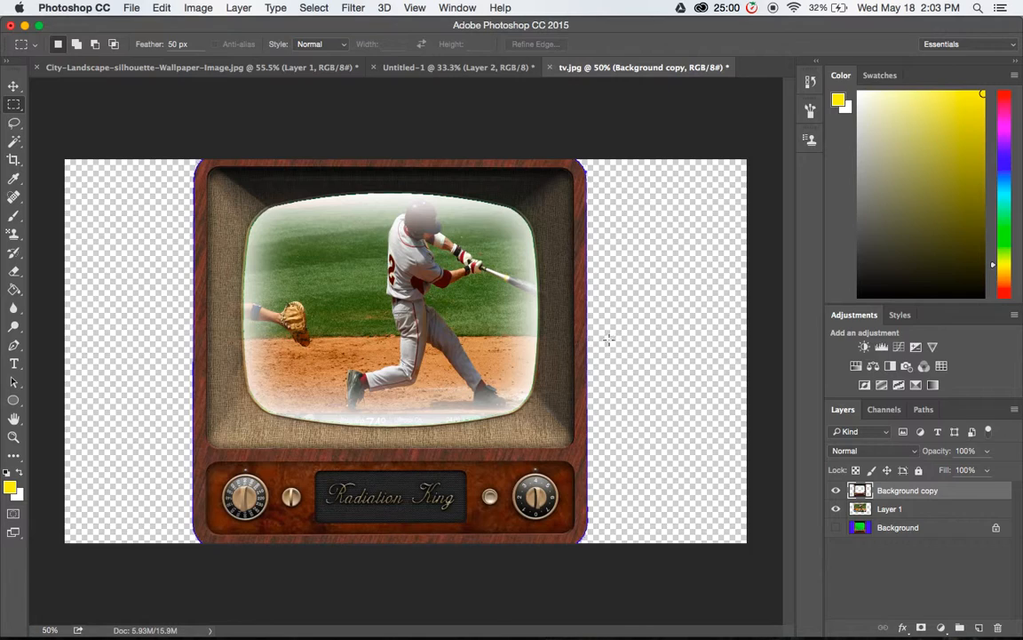